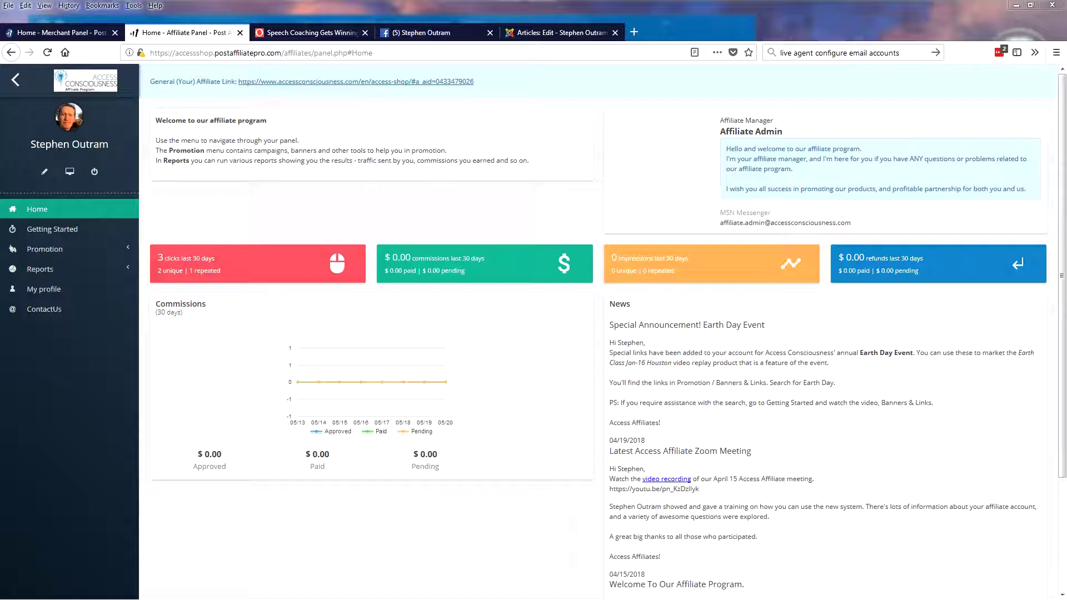
Open the Ad Channels list to see the Email Campaign, stephenoutram.com and Facebook channels
left_click(58, 249)
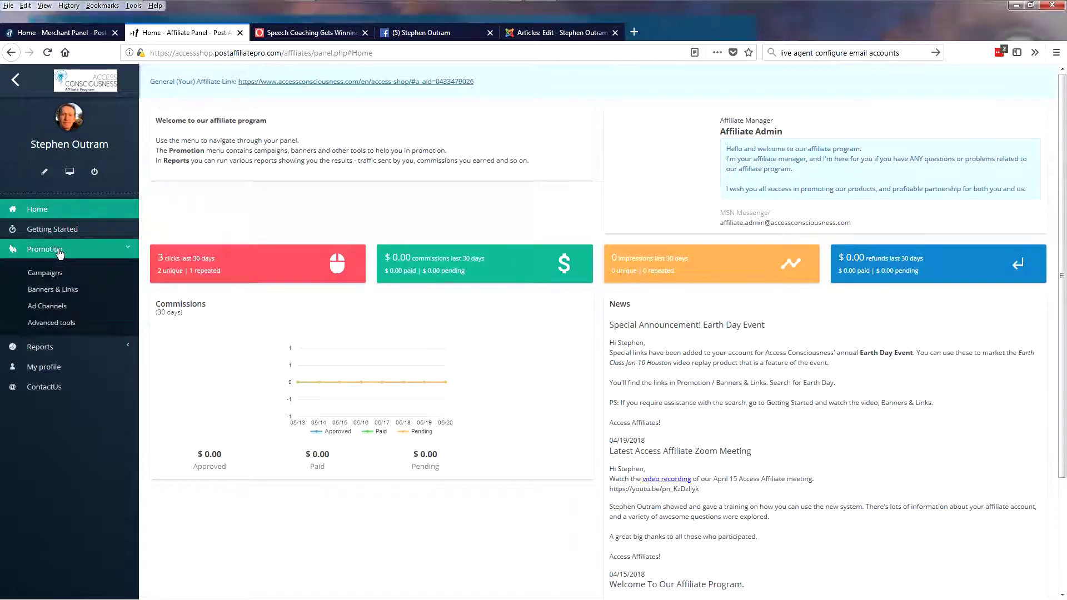
left_click(55, 306)
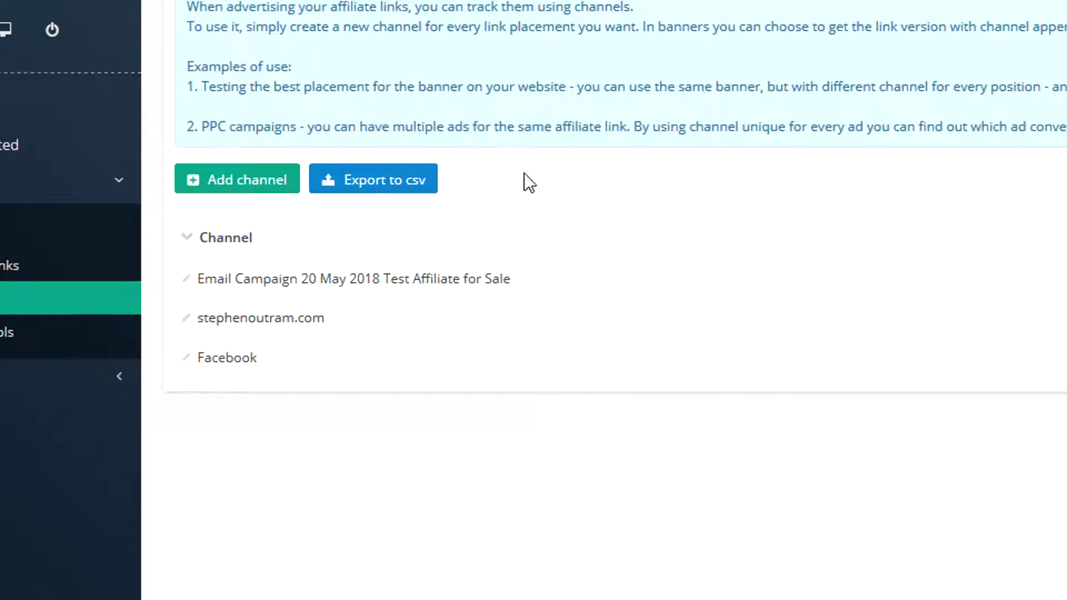
Create a fourth channel named 'Ad Channel' with code code1 and save the modified rows
left_click(230, 181)
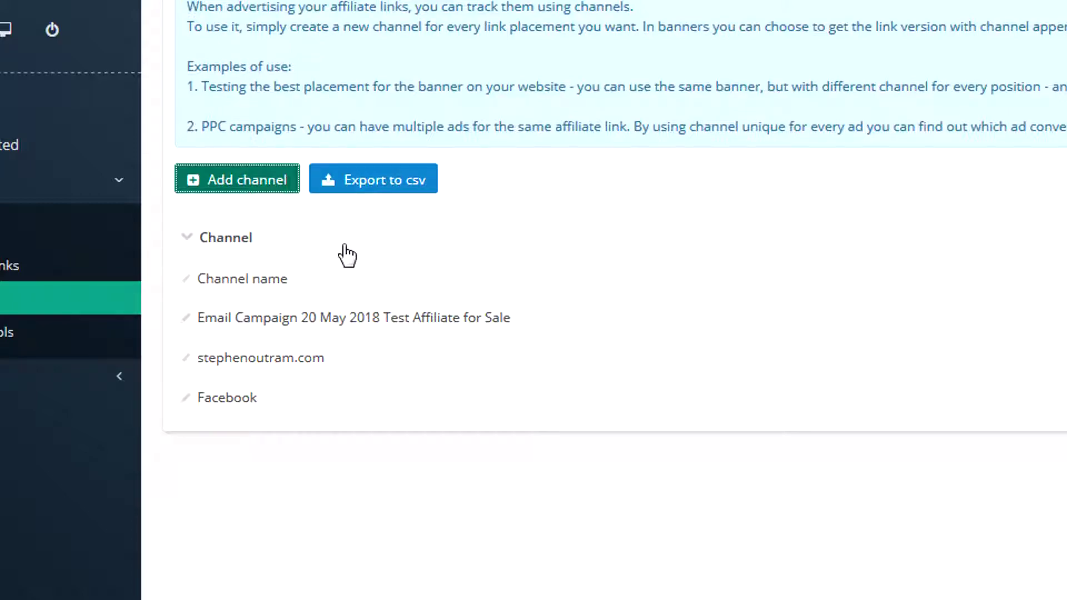
left_click(266, 279)
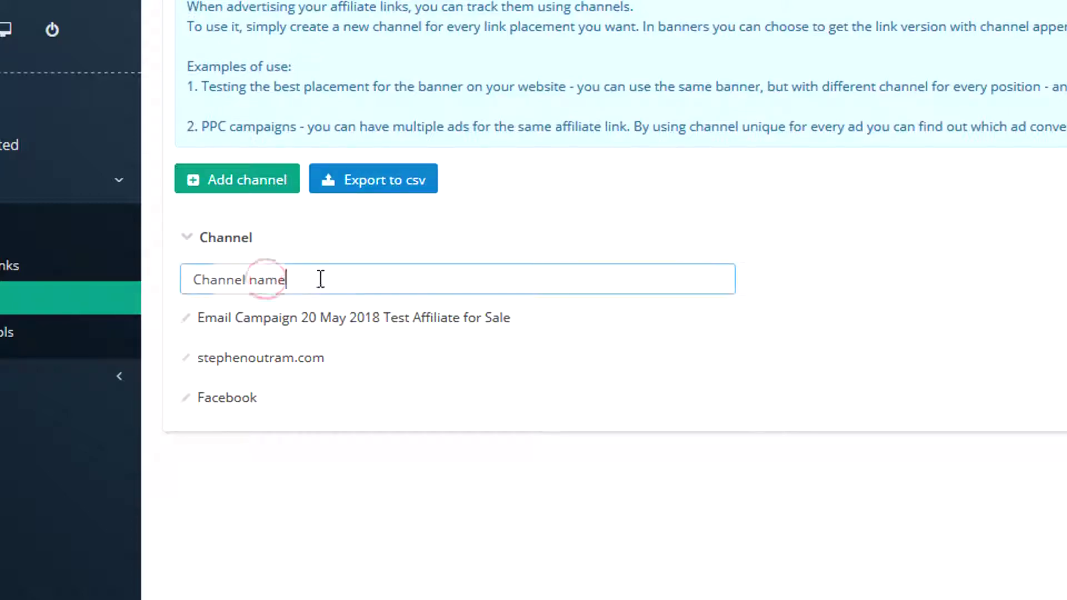
triple_click(317, 279)
type("Ad")
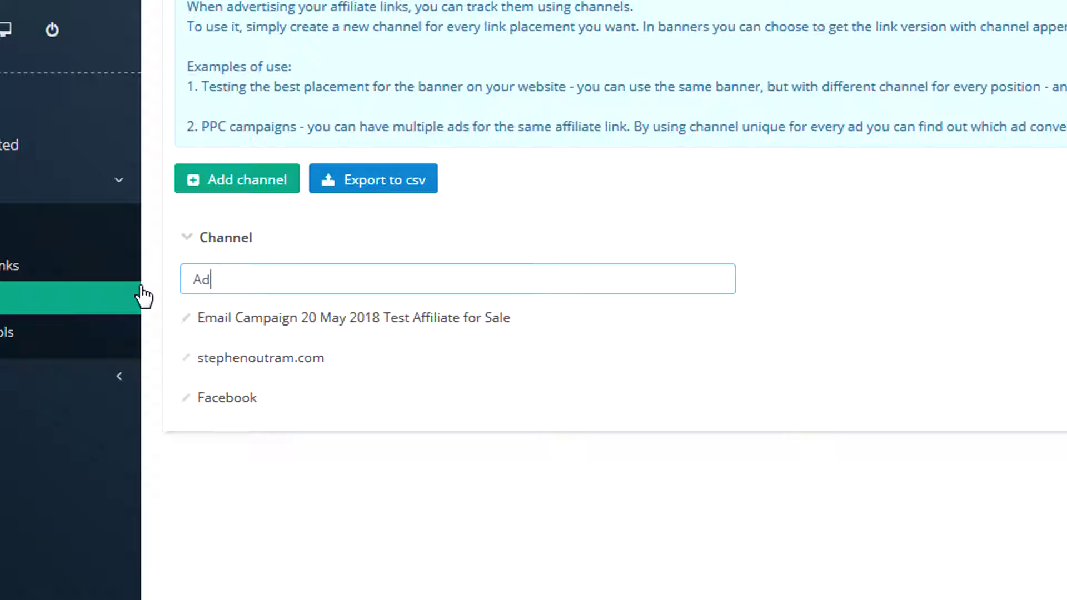
type(" Channel")
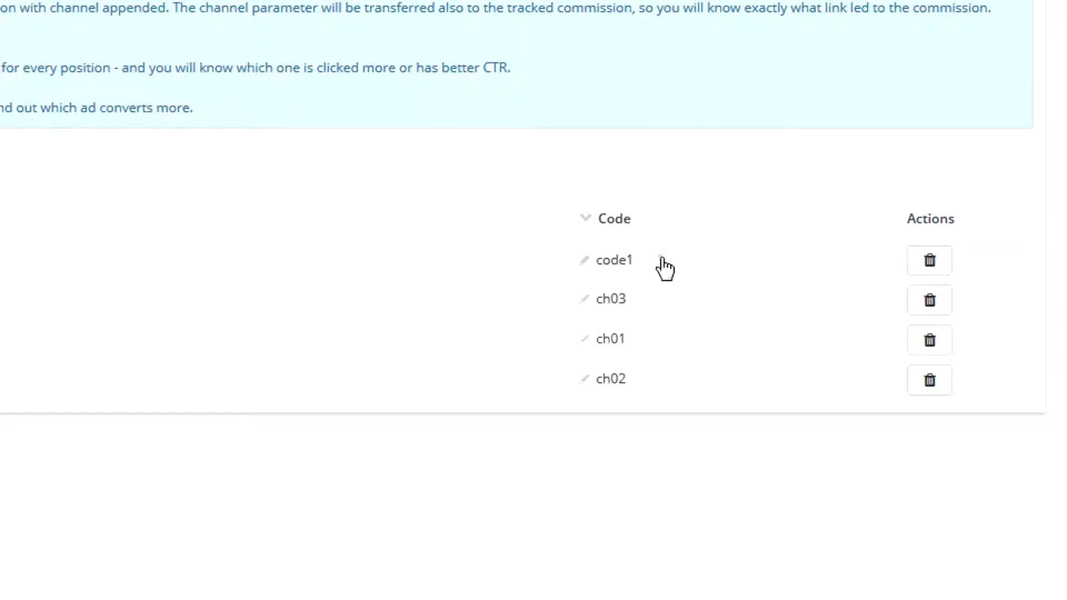
left_click(659, 260)
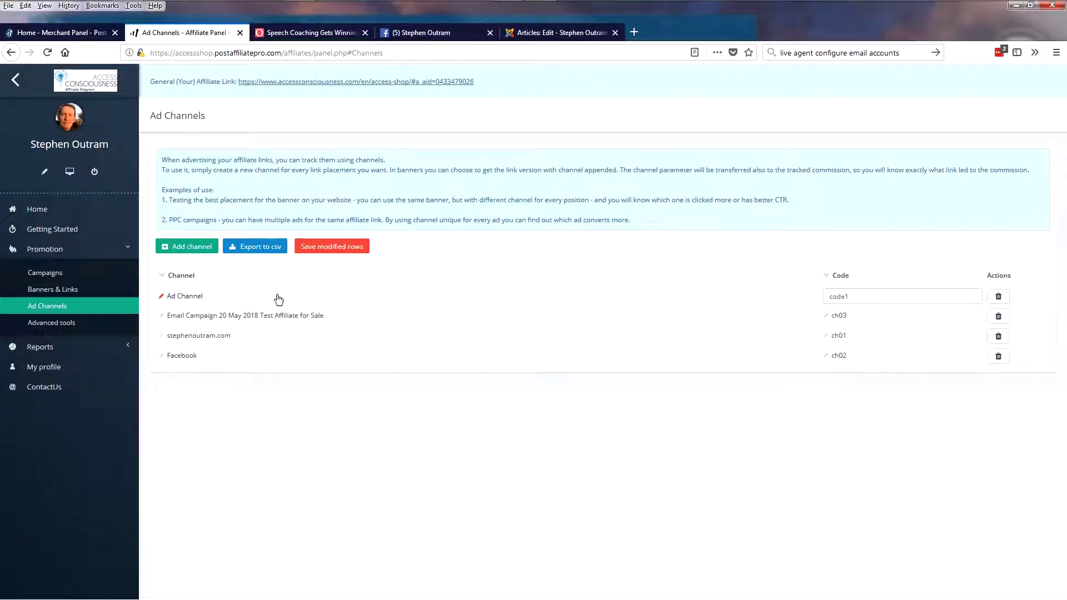
left_click(332, 246)
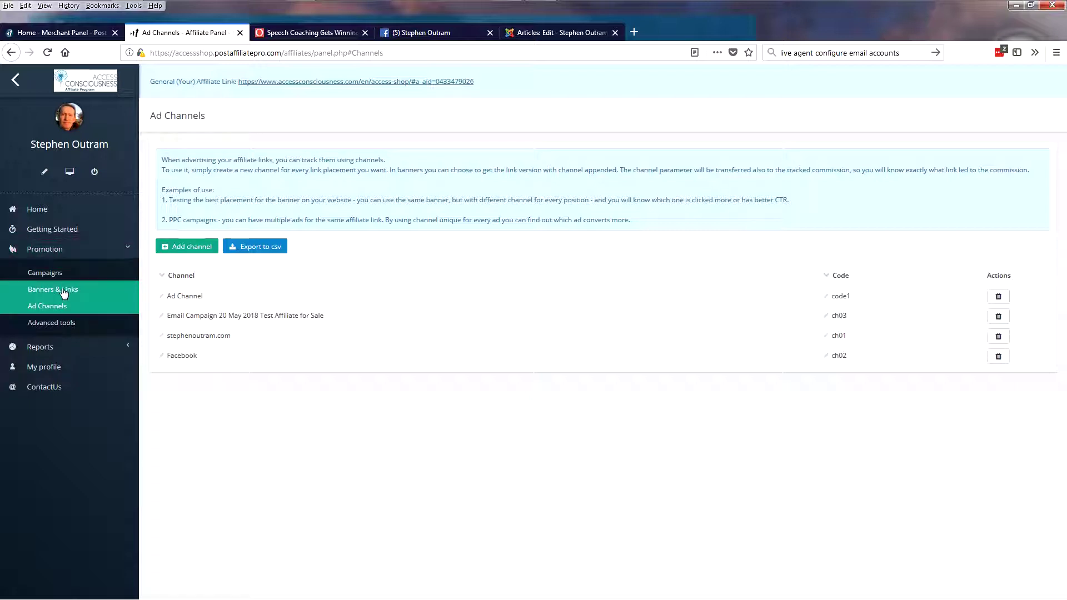
Open Banners & Links and refresh the Channel filter list so Ad Channel appears
left_click(64, 290)
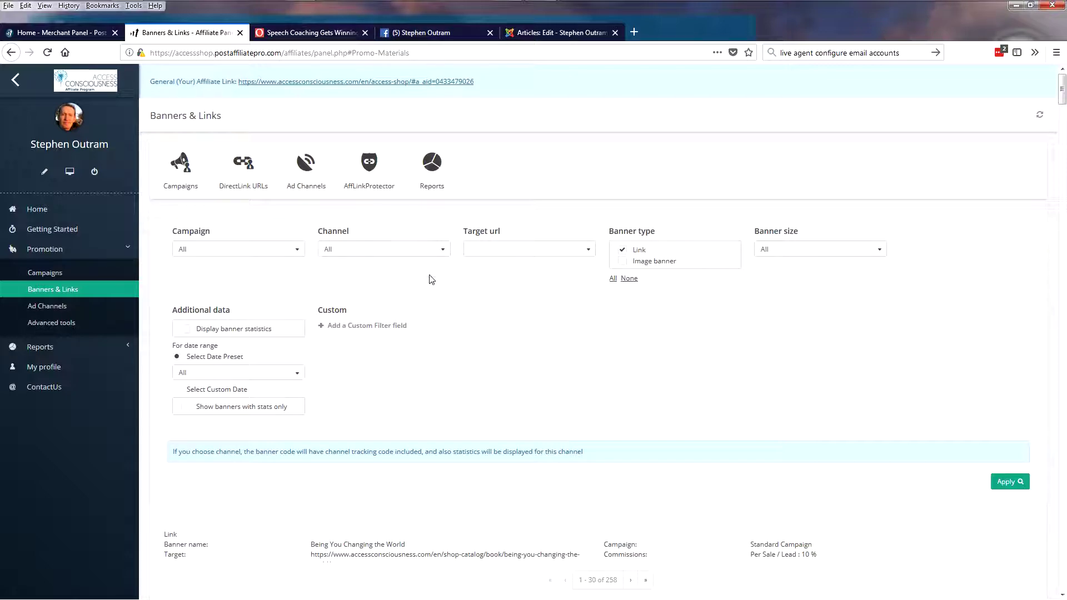
left_click(443, 250)
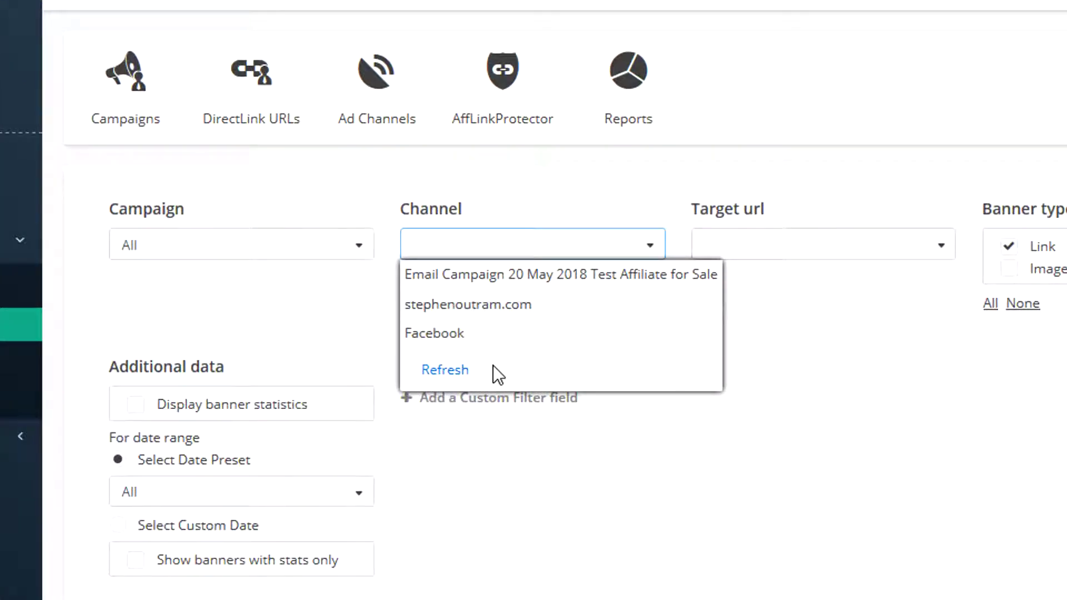
left_click(448, 371)
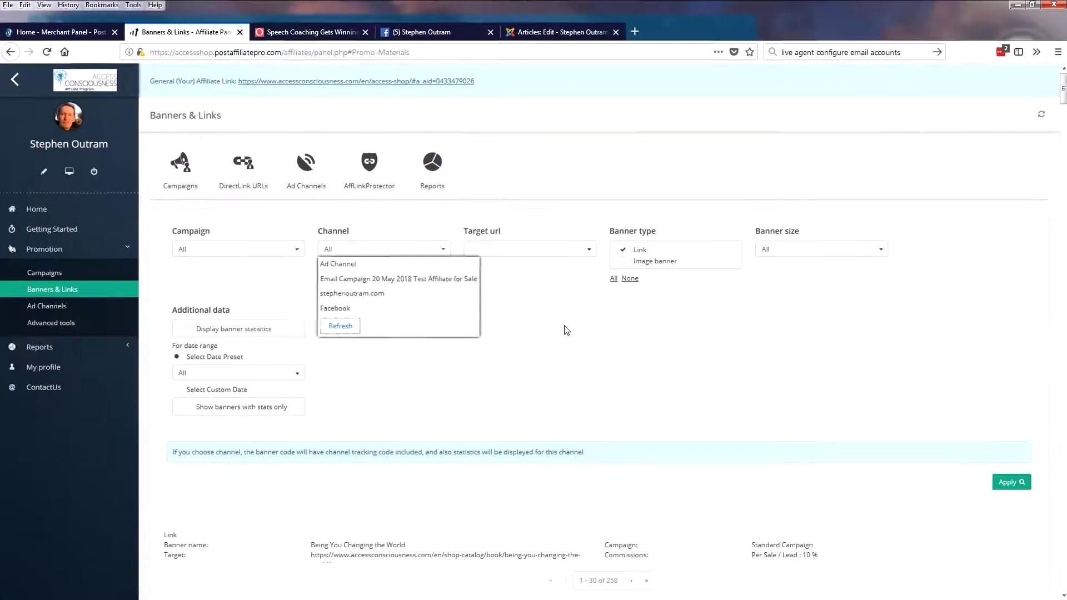
left_click(562, 329)
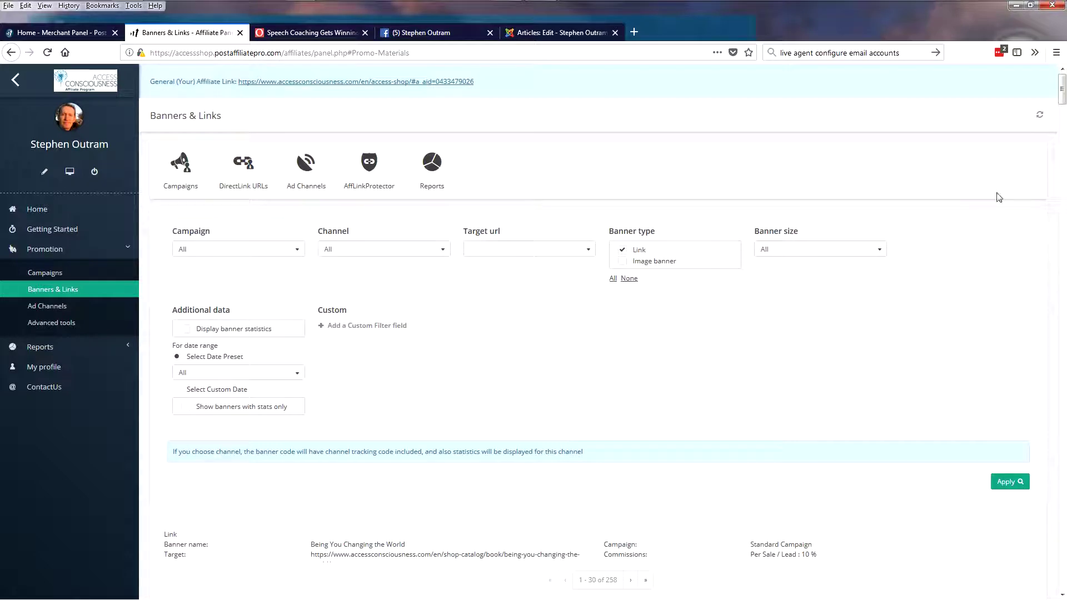
left_click_drag(1061, 96, 1054, 124)
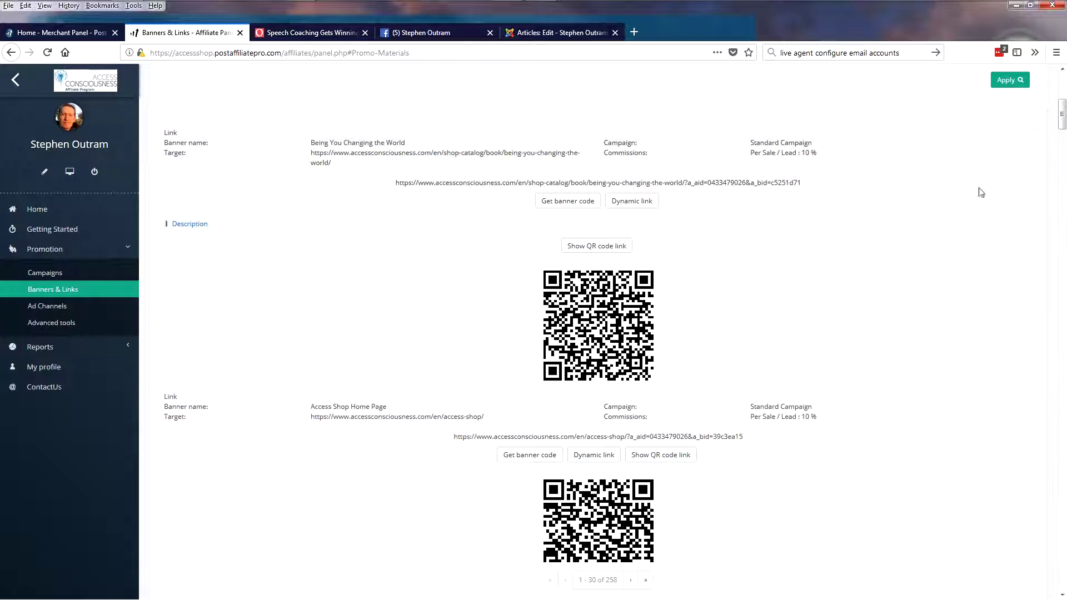
left_click_drag(1061, 120, 1052, 99)
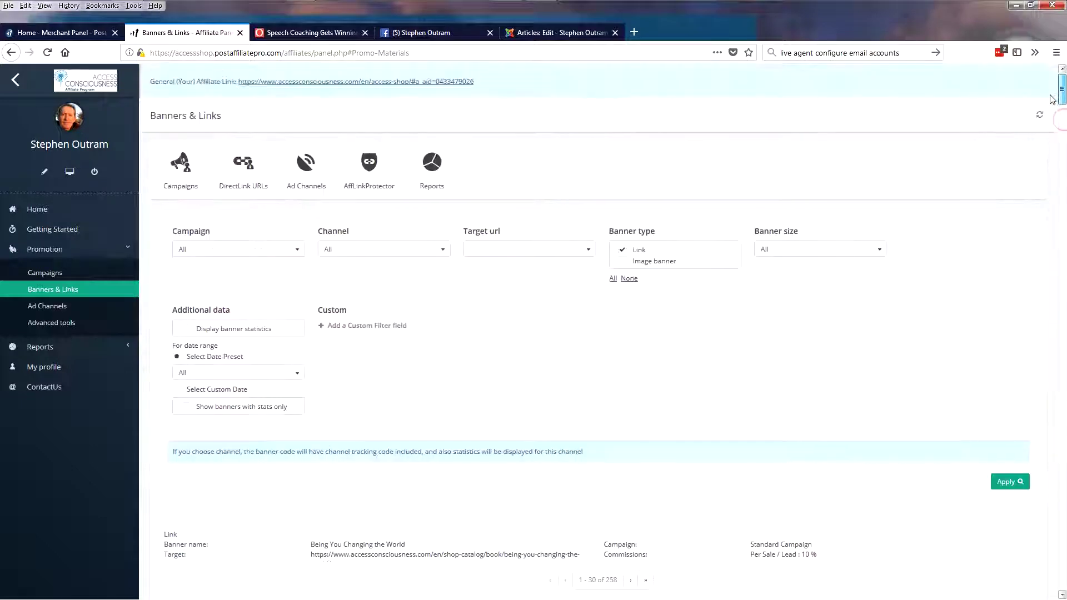
Filter the banner links by the Facebook channel and check that each link ends with &chan=ch02
left_click(435, 251)
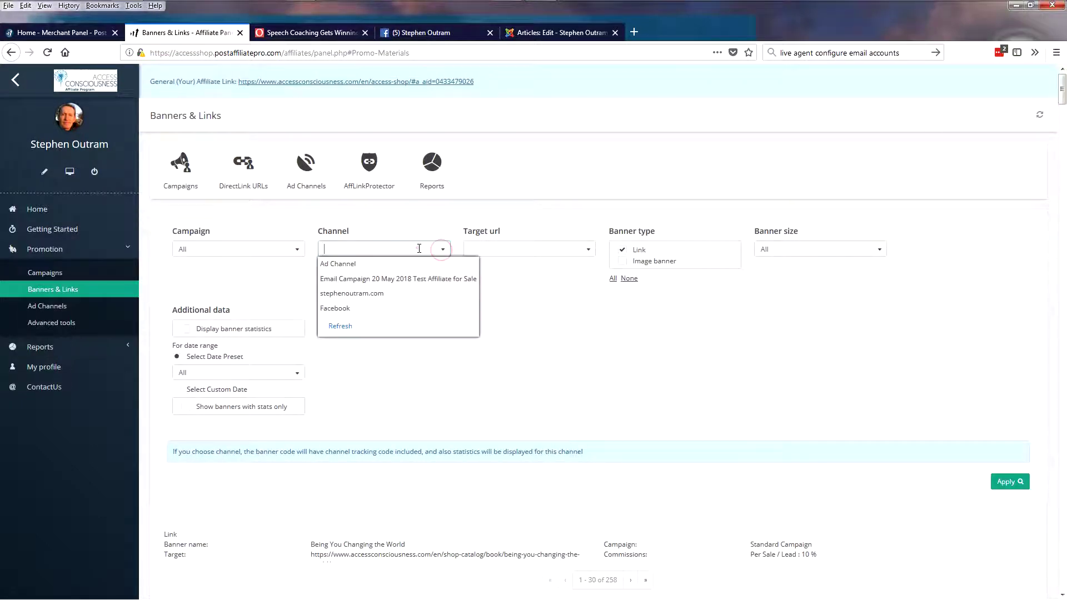
left_click(348, 313)
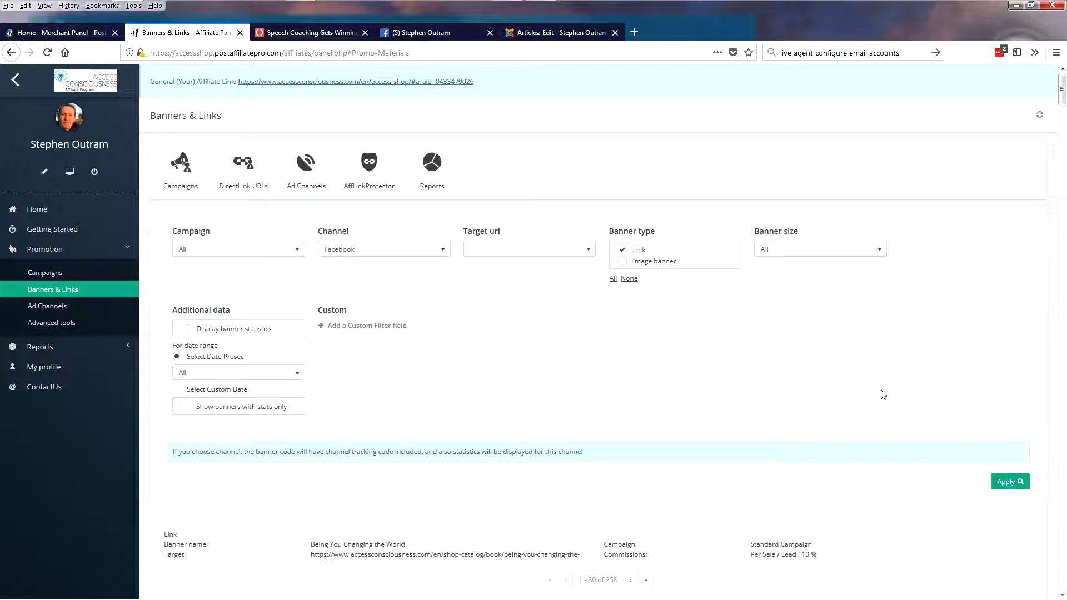
left_click(1006, 481)
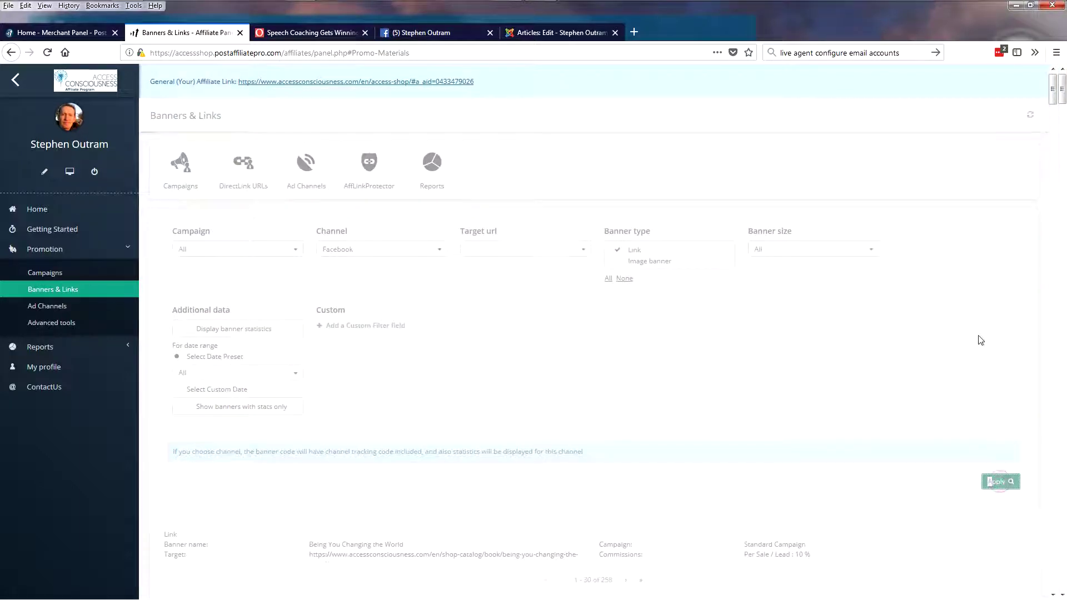
scroll(1017, 222, "down", 6)
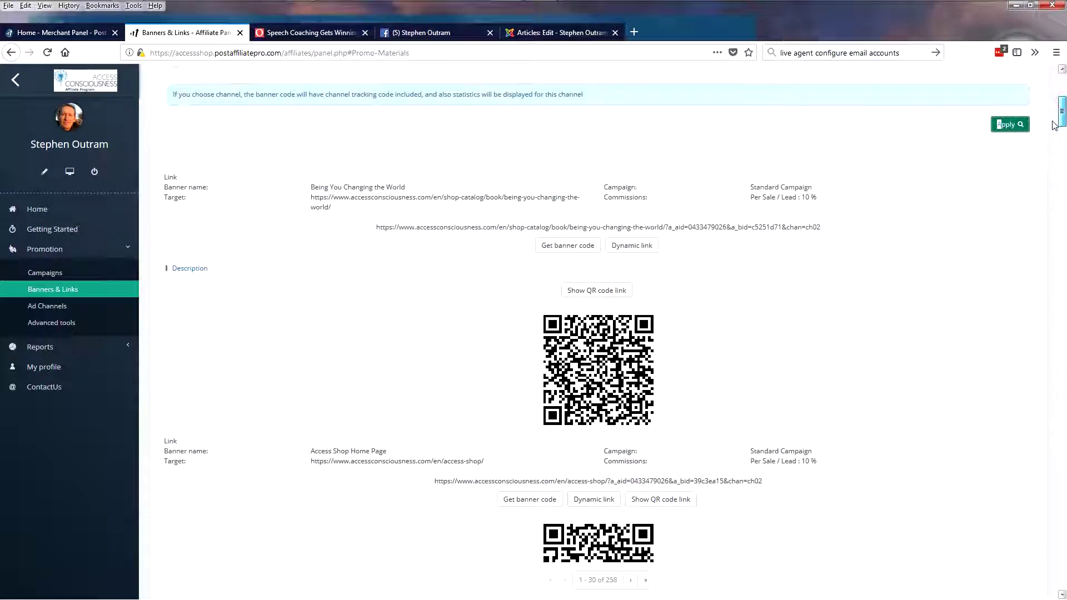
scroll(1054, 125, "down", 1)
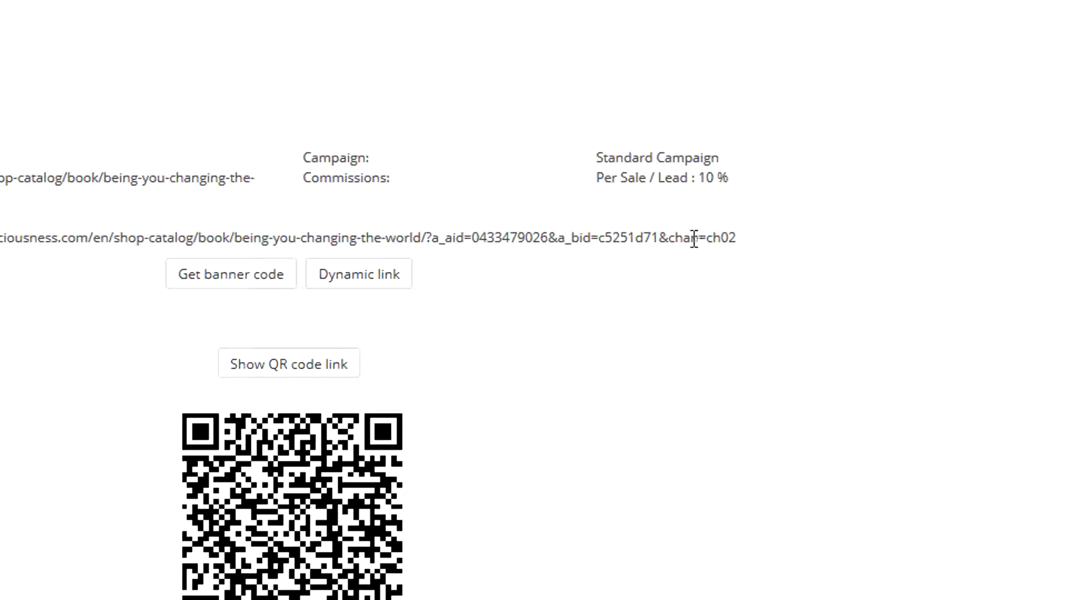
left_click_drag(660, 239, 741, 242)
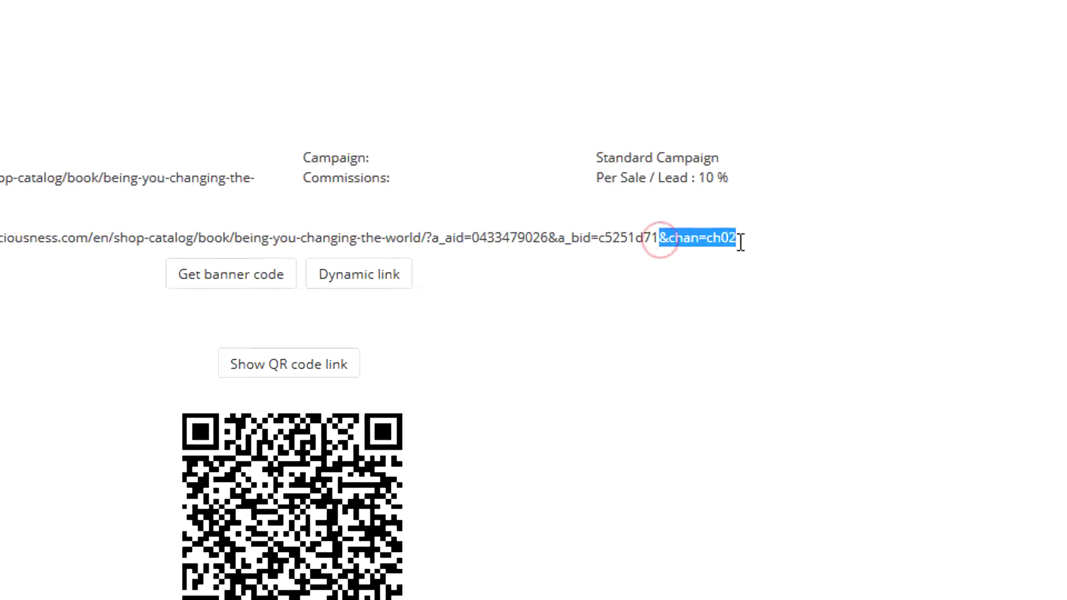
left_click(760, 242)
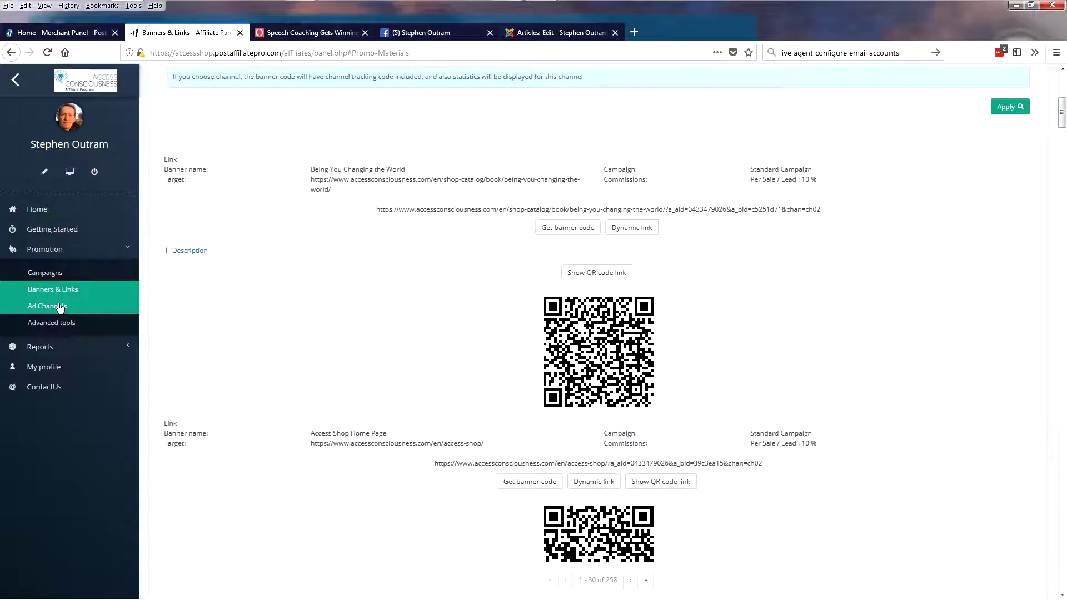
left_click(60, 307)
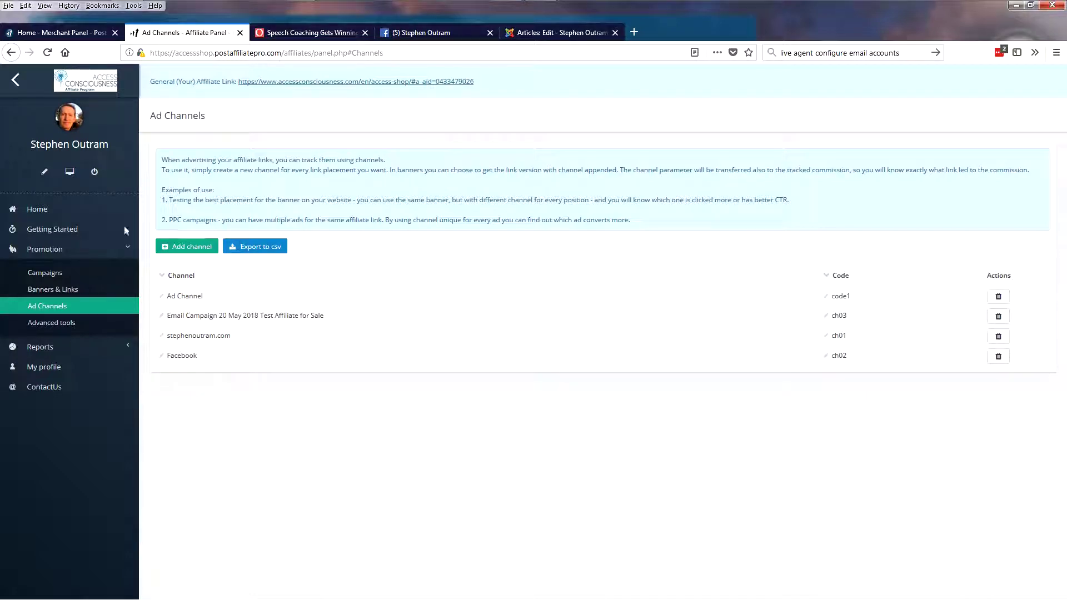
left_click(71, 292)
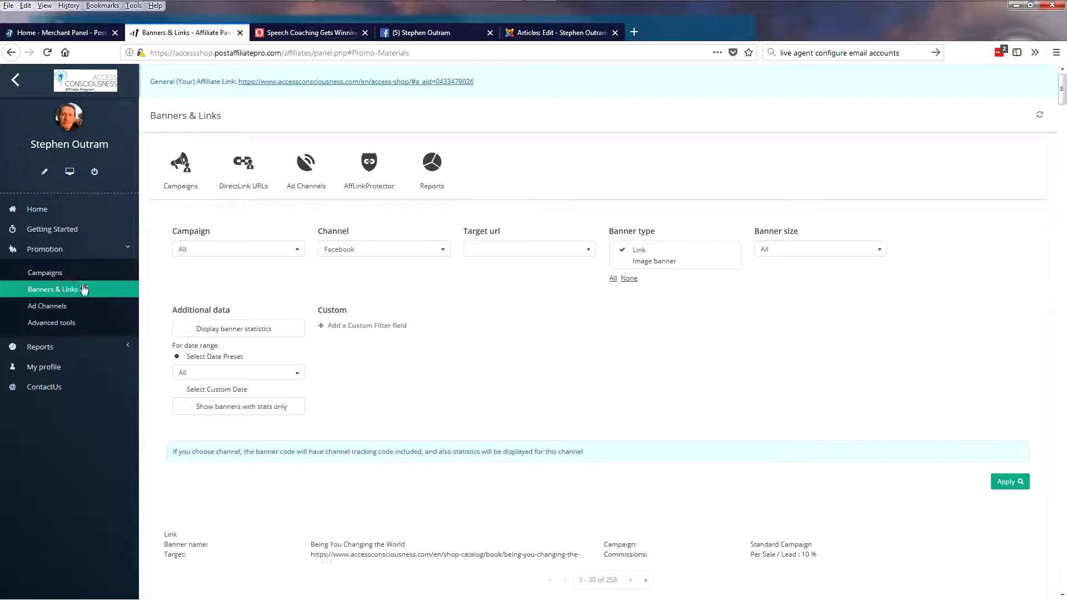
scroll(747, 225, "down", 6)
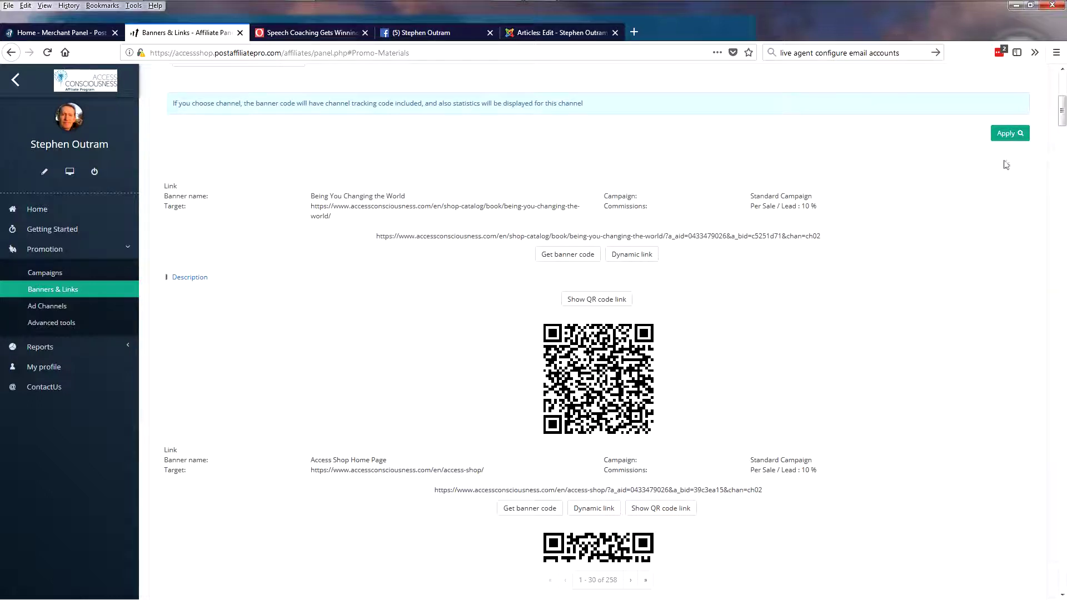
left_click_drag(1062, 115, 1063, 95)
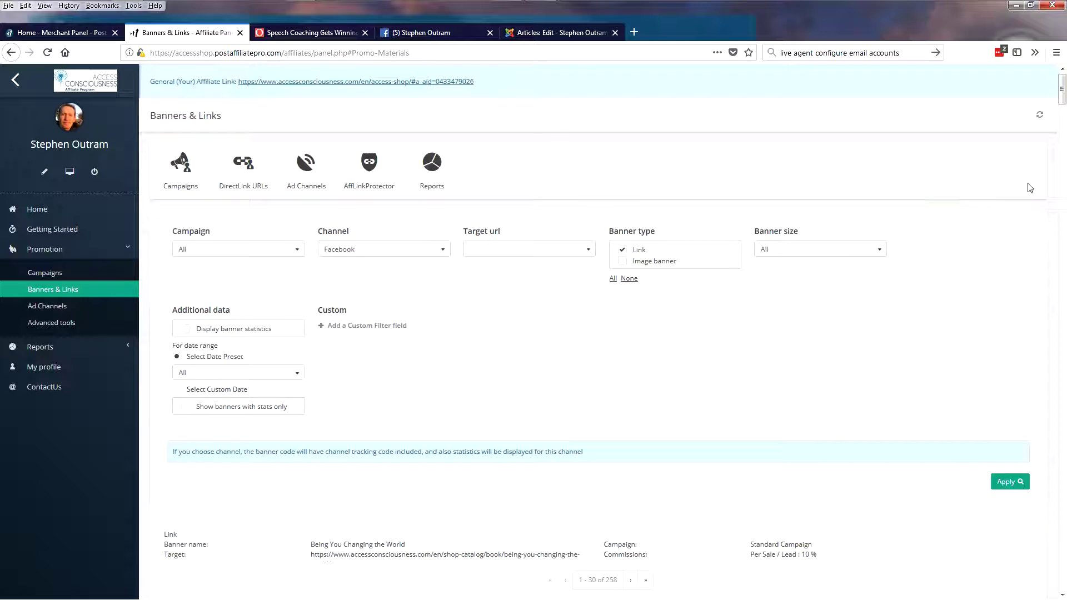
left_click_drag(1061, 90, 1062, 116)
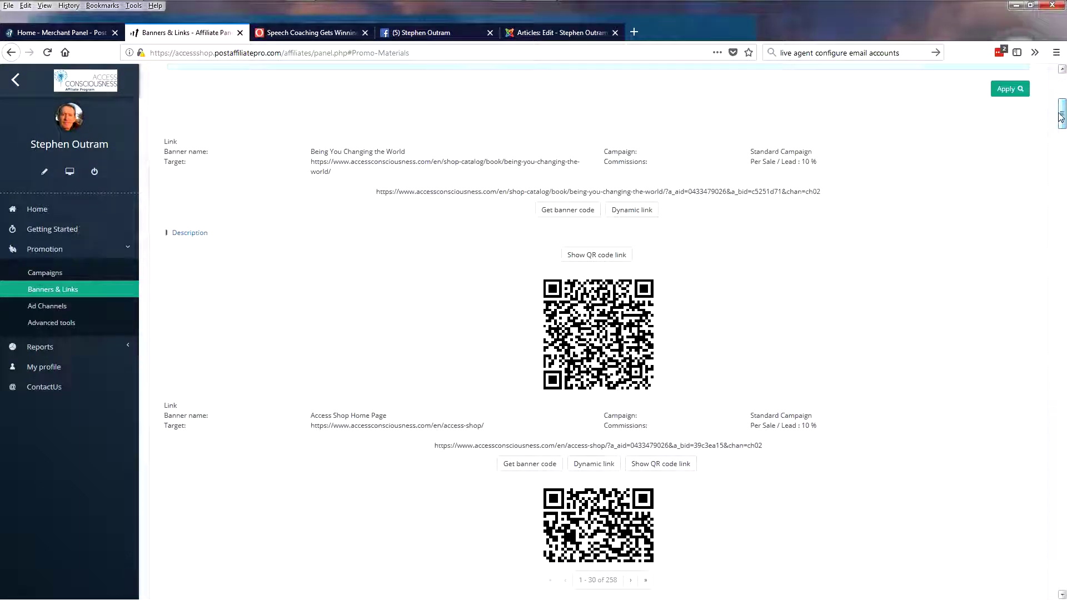
left_click_drag(826, 192, 790, 196)
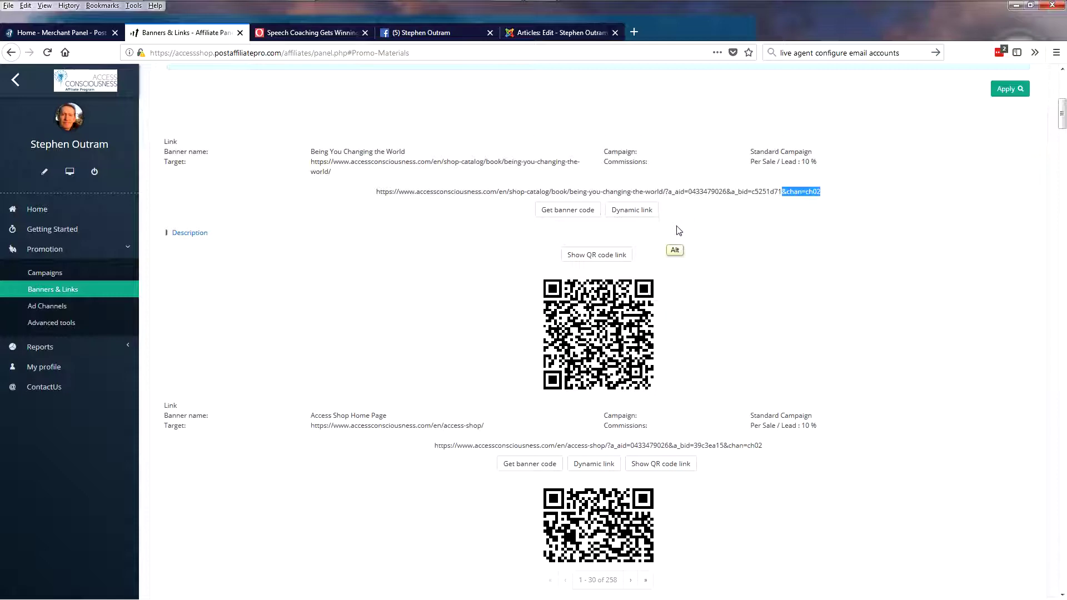
key("alt+Tab")
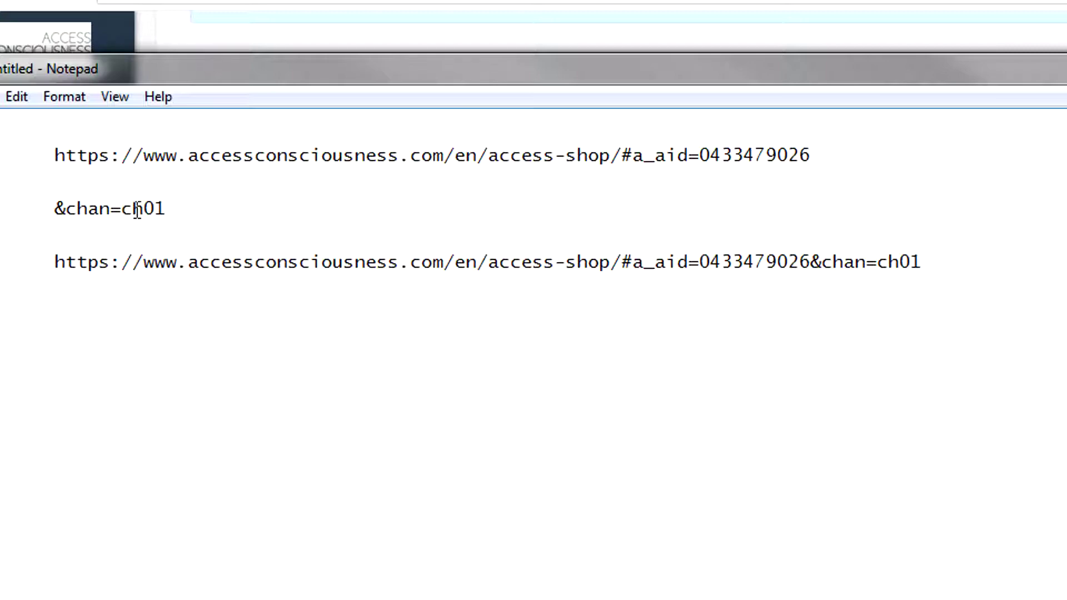
Check the &chan=ch01 suffix on its own line and at the end of the combined Access Shop link
left_click_drag(126, 211, 170, 210)
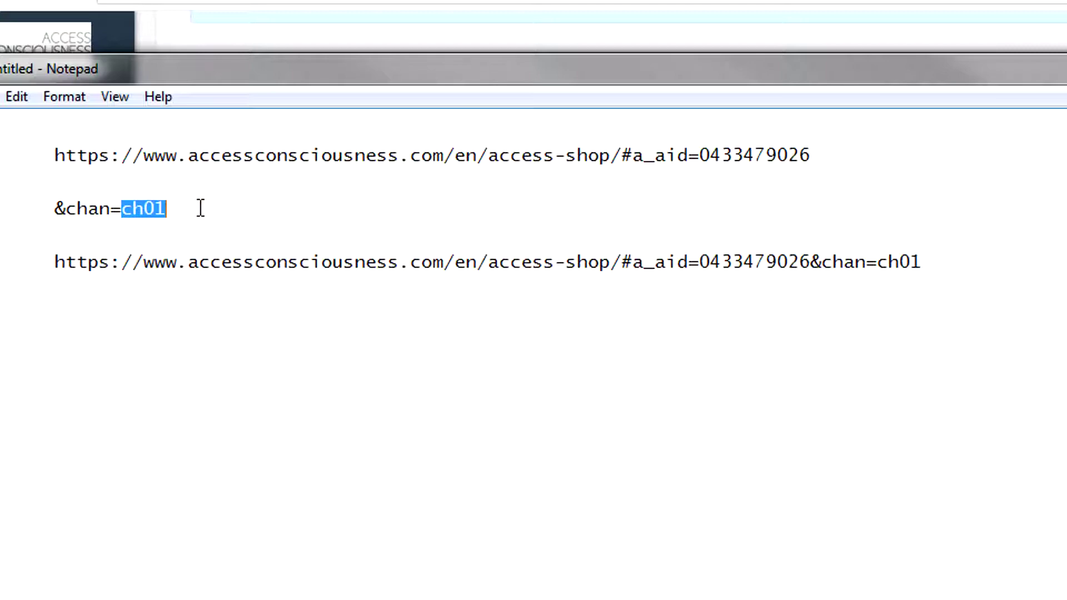
left_click(197, 209)
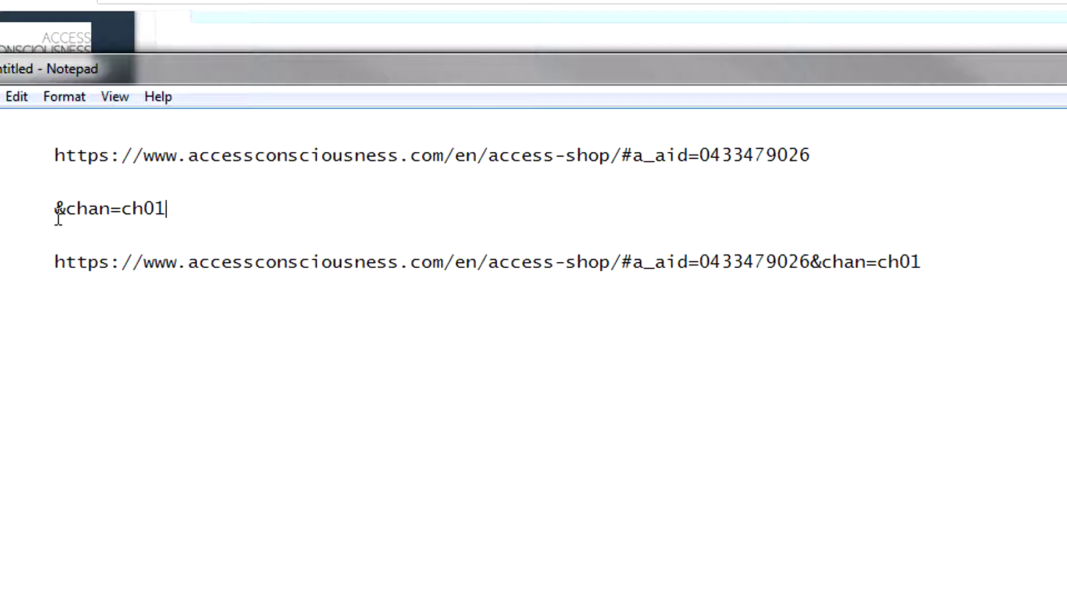
left_click_drag(54, 210, 167, 208)
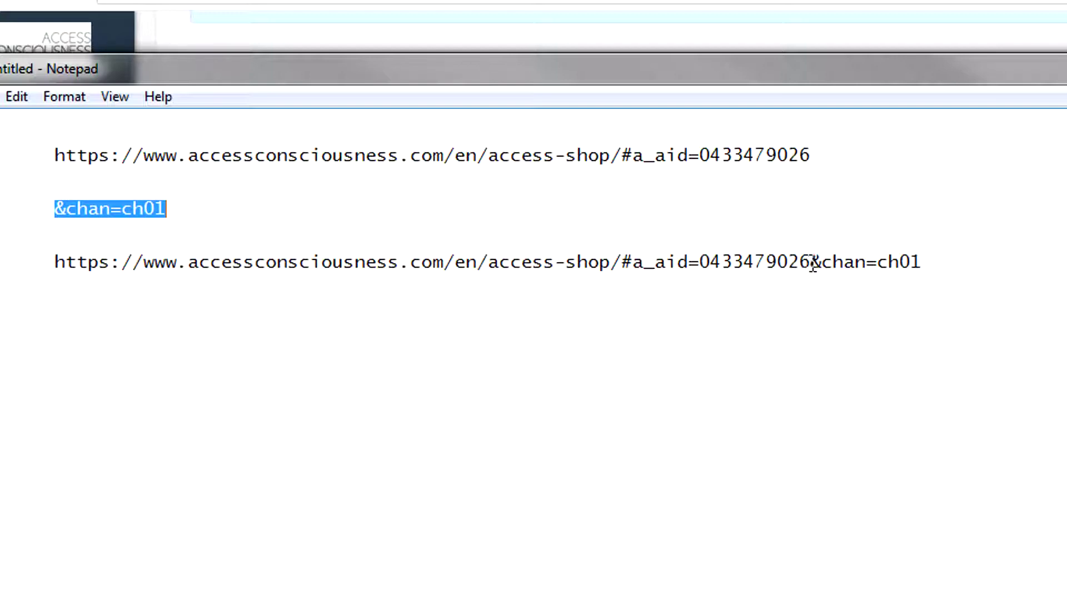
left_click_drag(811, 263, 924, 263)
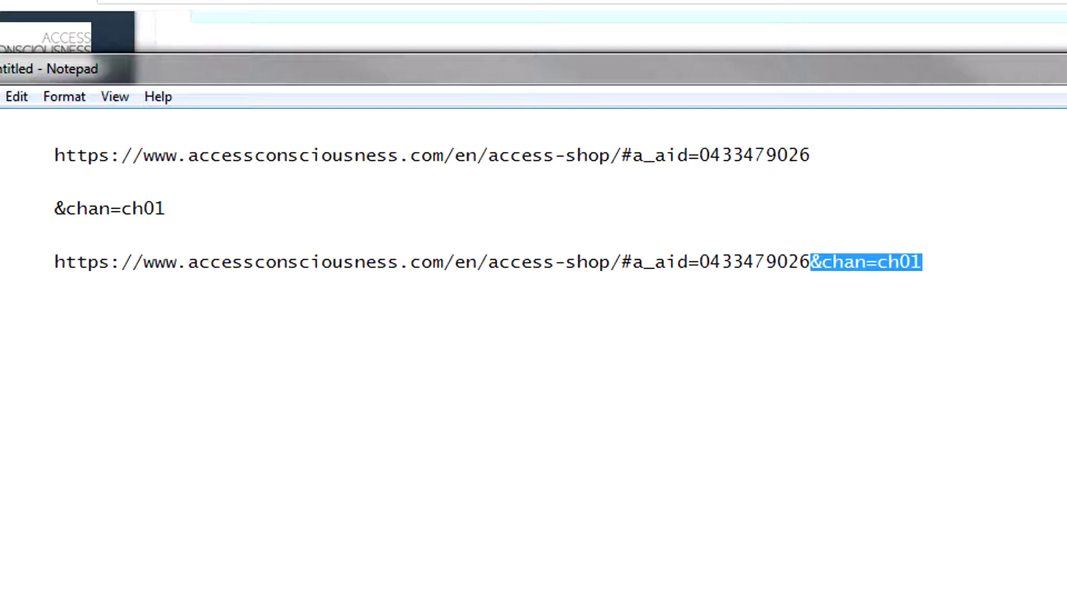
left_click(973, 262)
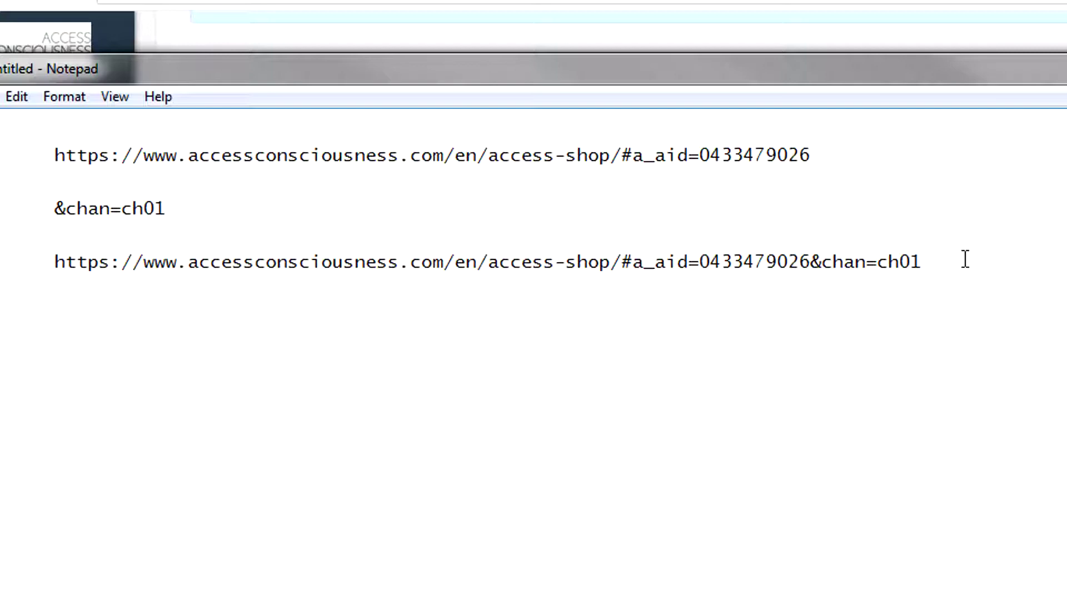
Duplicate the combined ch01 affiliate link onto two new lines below it
left_click_drag(966, 259, 1, 264)
key("ctrl+c")
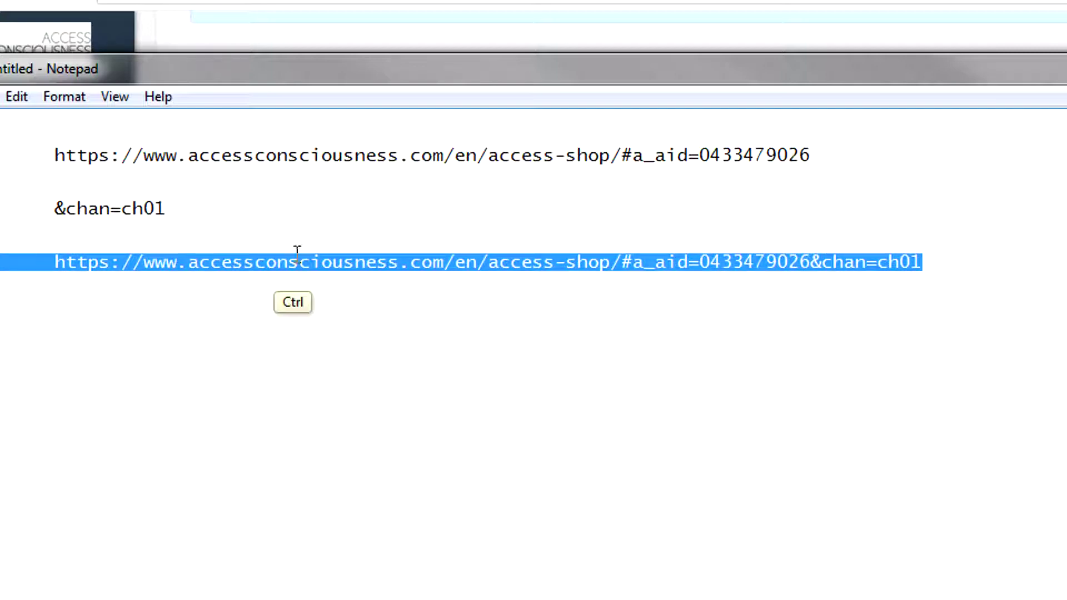
left_click(972, 259)
key("Return")
key("ctrl+v")
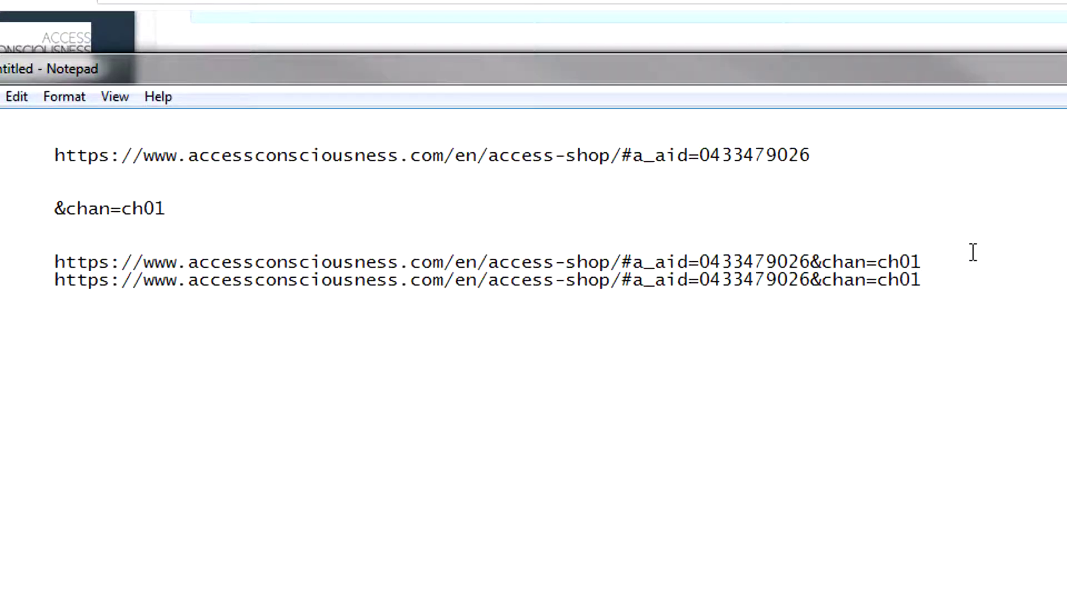
key("Return")
key("ctrl+v")
Change the second copy's channel code ending from ch01 to ch02
left_click(948, 279)
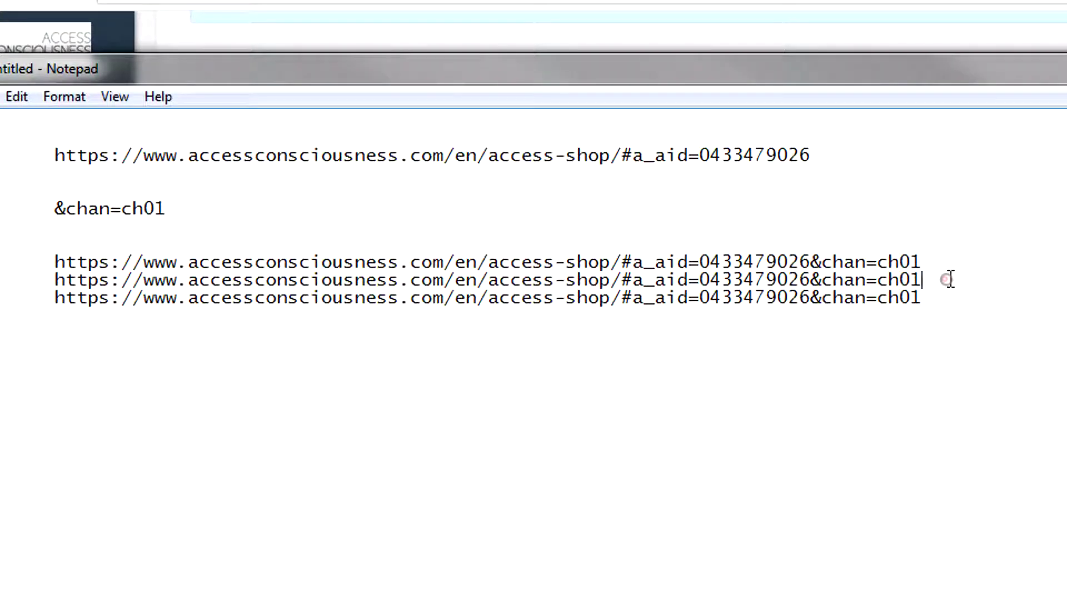
key("BackSpace")
type("2")
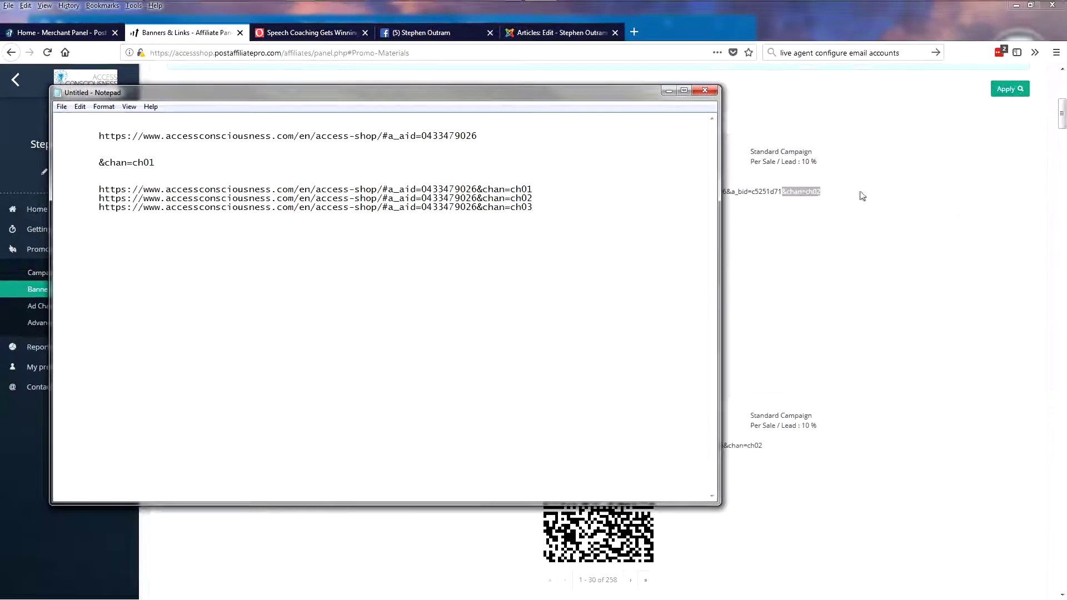
Open the Facebook test post in the post editor
left_click(892, 126)
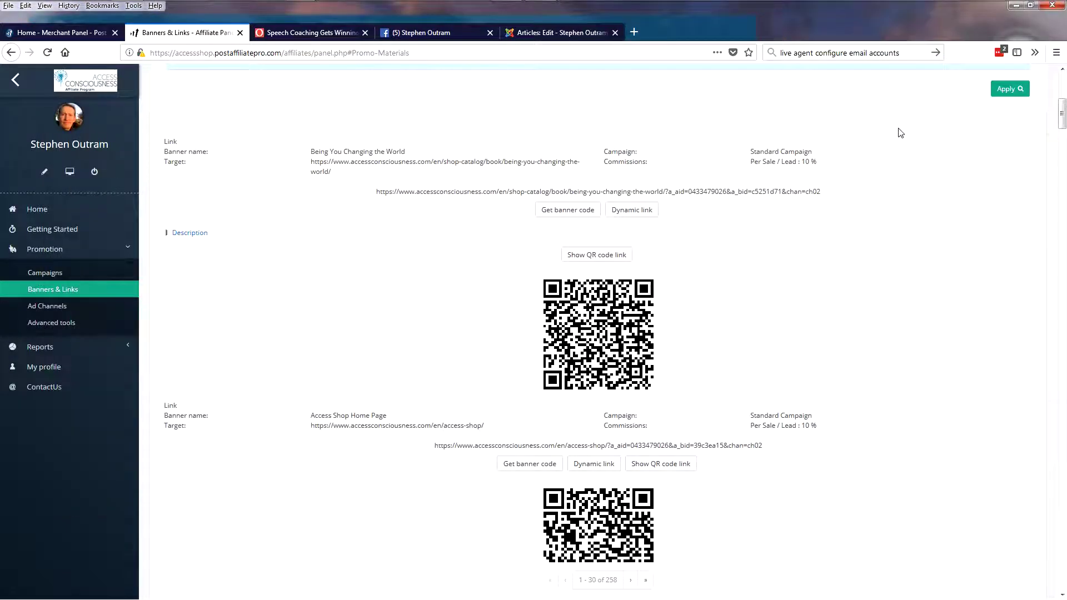
left_click(435, 34)
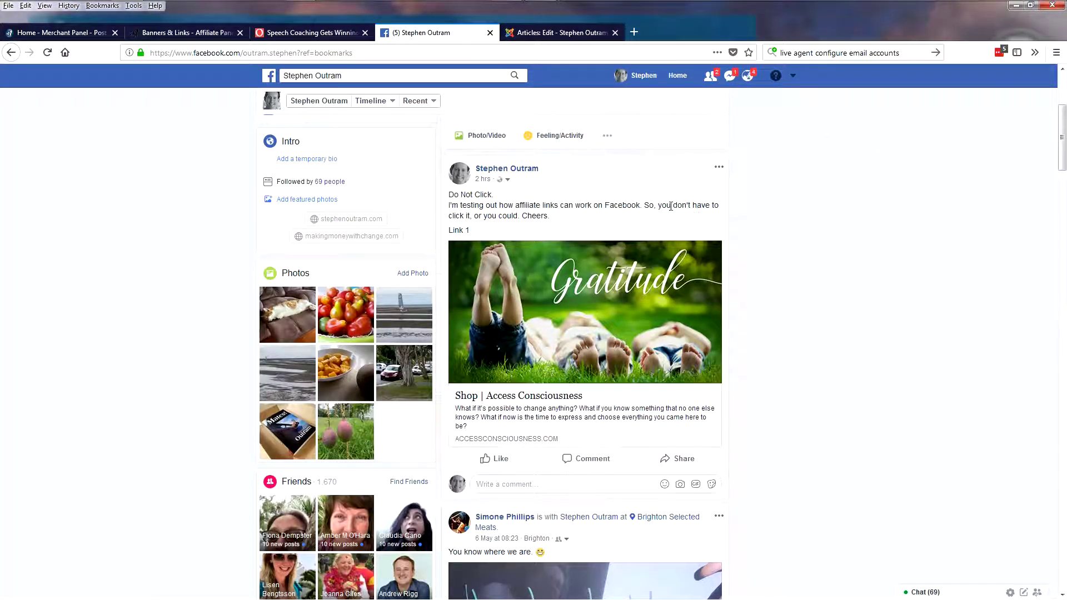
left_click(718, 168)
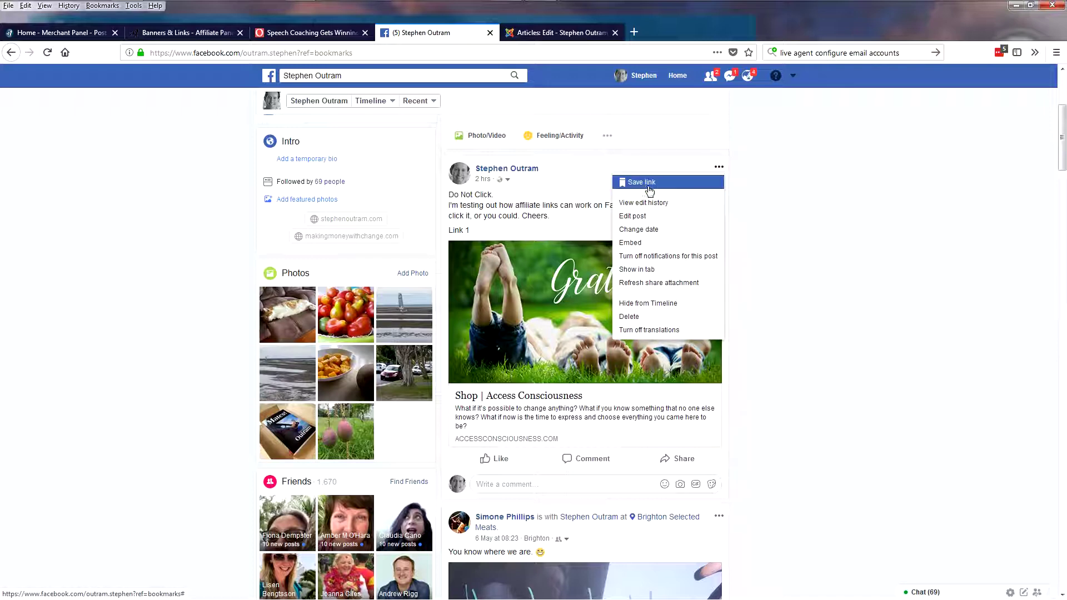
left_click(640, 216)
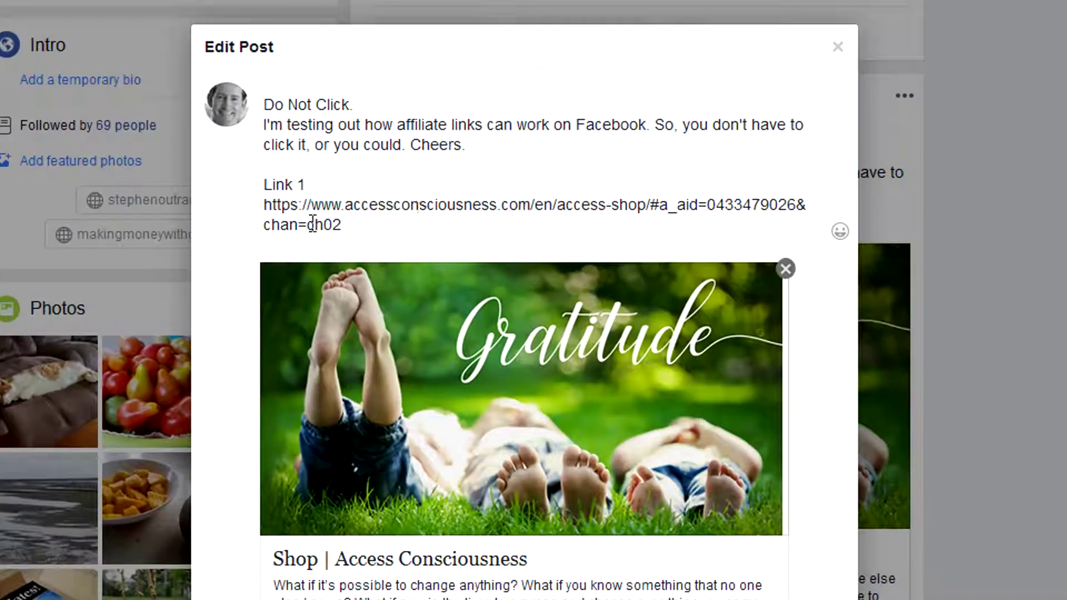
Confirm the post's link ends with &chan=ch02, then close the editor discarding changes
left_click(798, 210)
left_click_drag(805, 210, 670, 227)
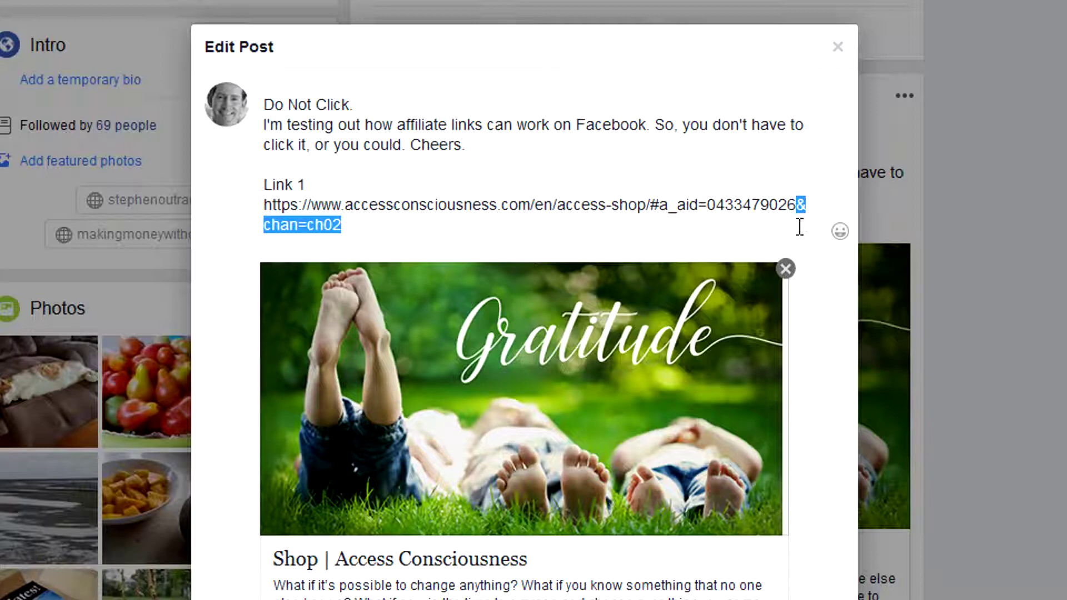
left_click(728, 236)
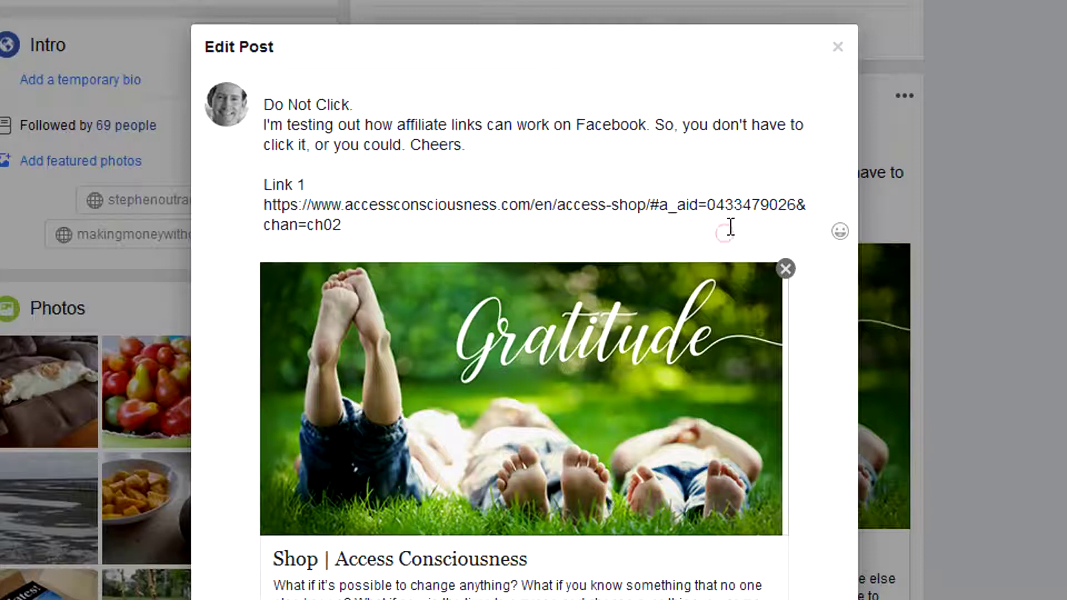
left_click(838, 47)
left_click(640, 291)
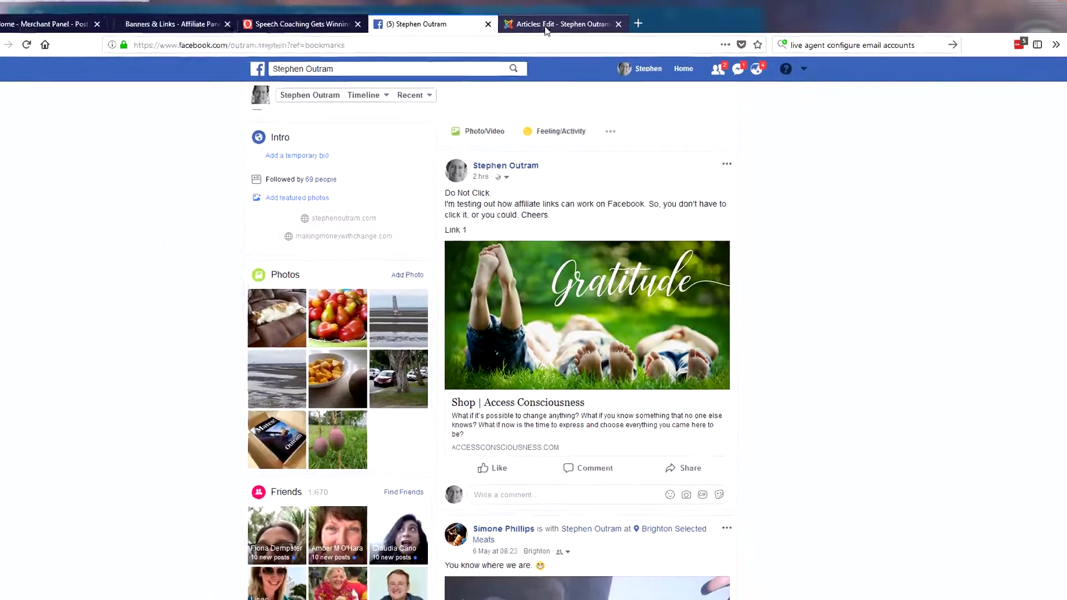
key("ctrl+Page_Up")
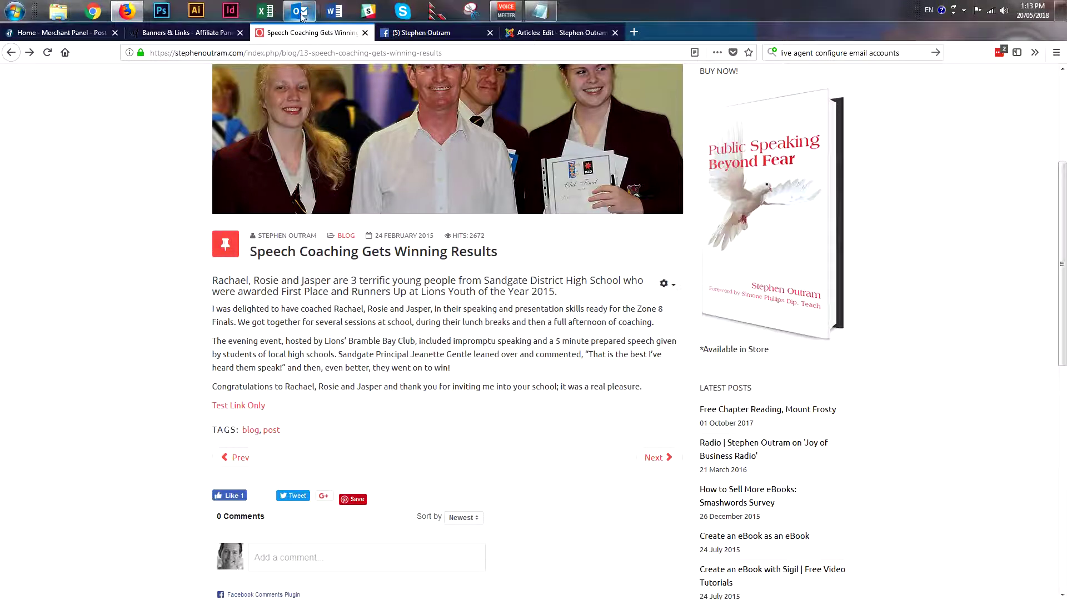
left_click(303, 13)
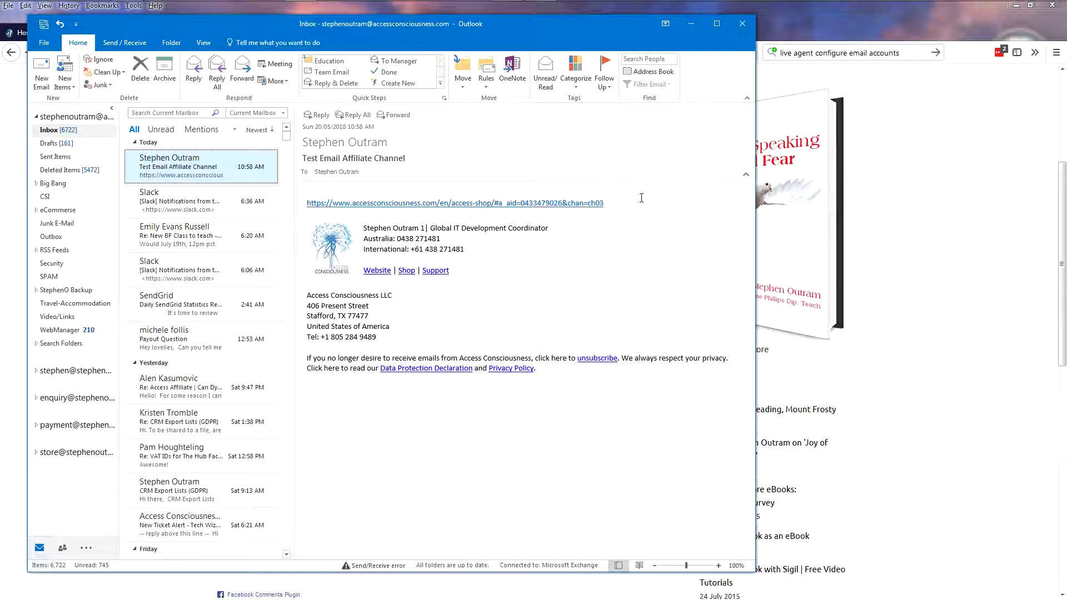
Test-click the email's ch03 shop link and the Facebook post's Gratitude ch02 link, closing each shop tab
left_click(578, 204)
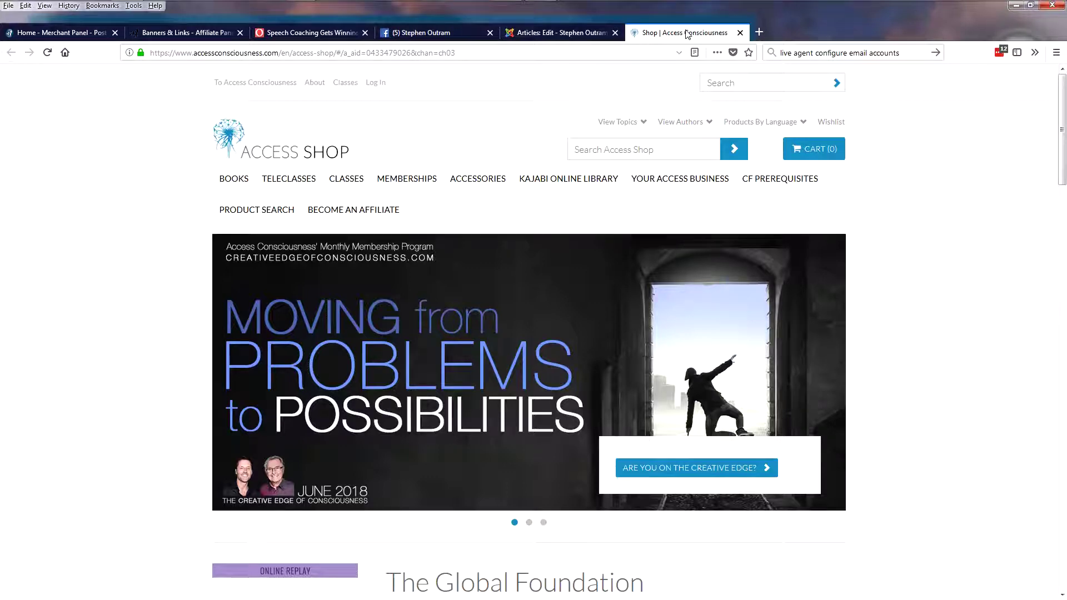
left_click(741, 33)
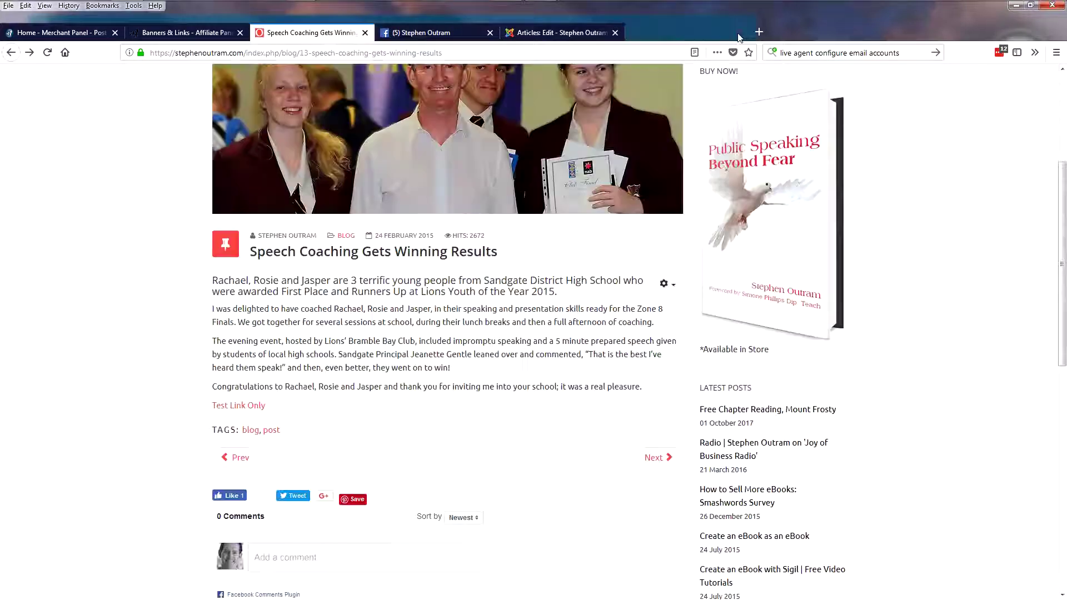
left_click(438, 36)
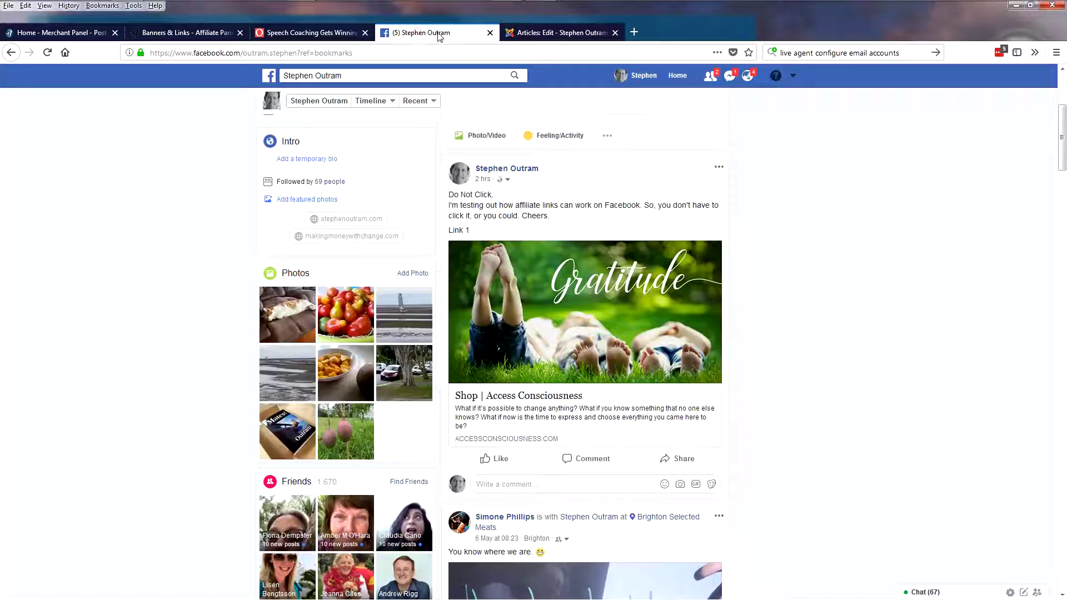
left_click(586, 310)
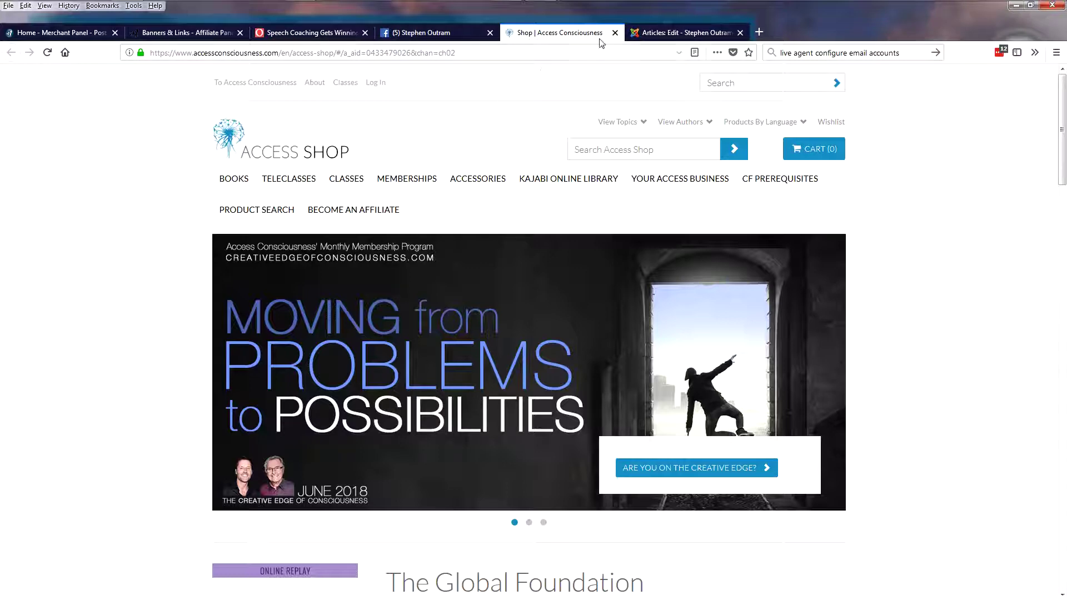
left_click(615, 33)
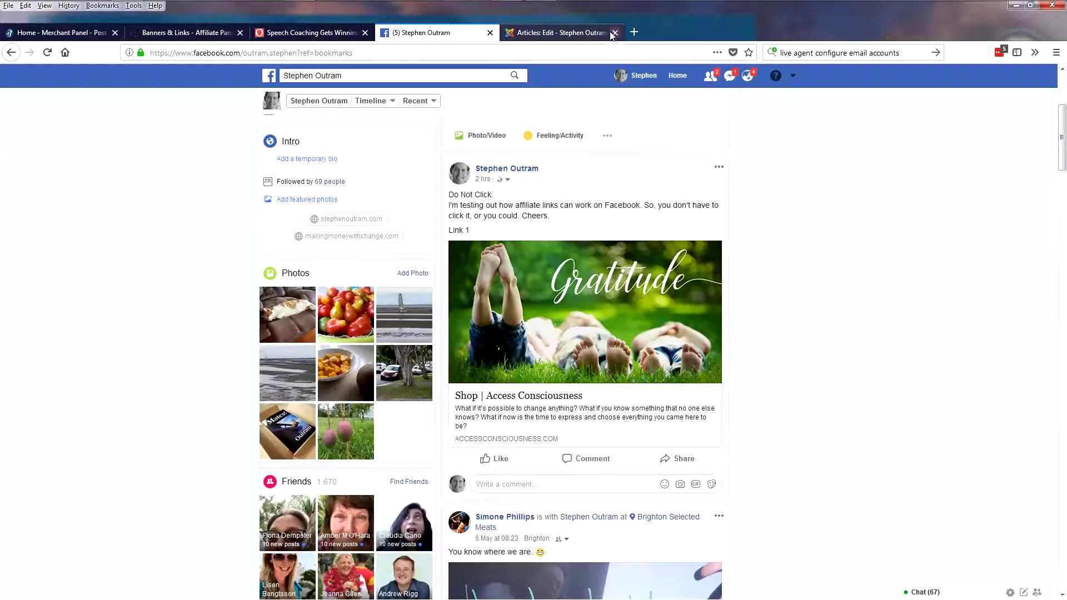
Return to Outlook, click the email's ch03 shop link once more and close the shop tabs
left_click(300, 11)
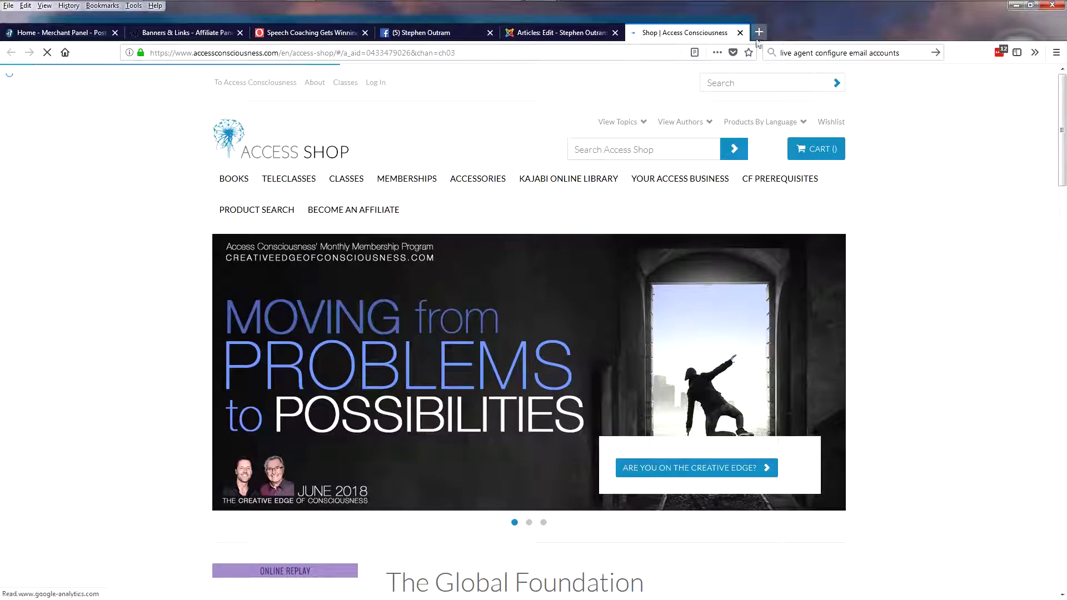
left_click(740, 32)
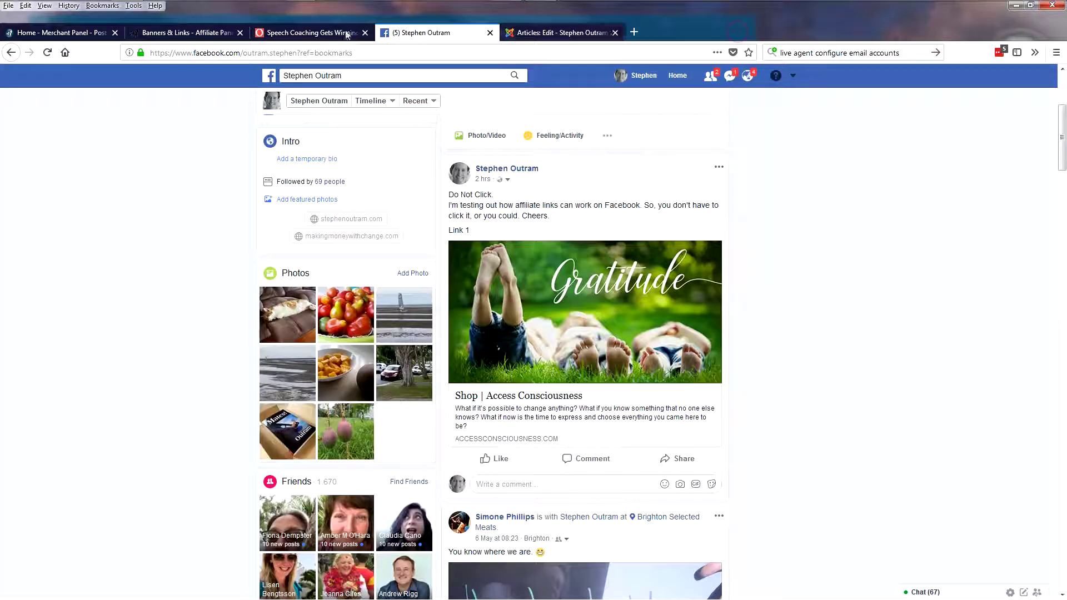
mouse_move(170, 10)
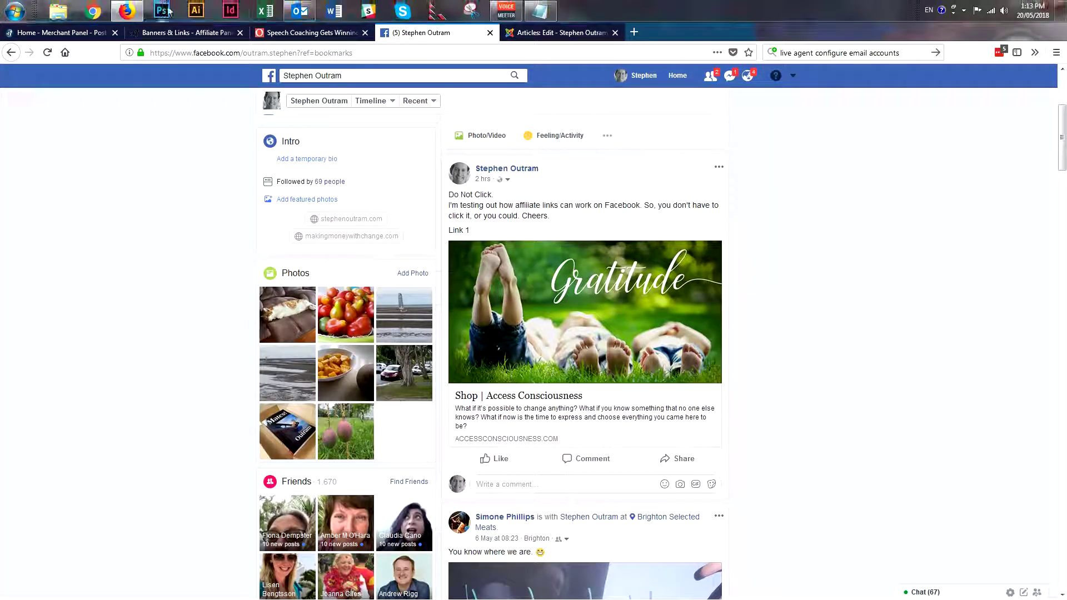
left_click(297, 14)
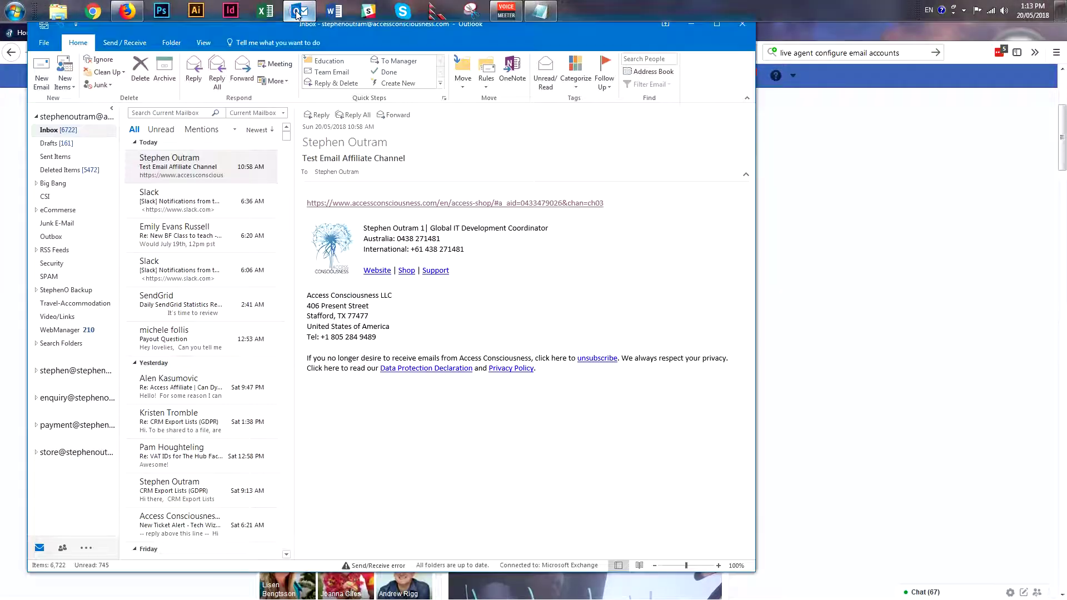
left_click(583, 203)
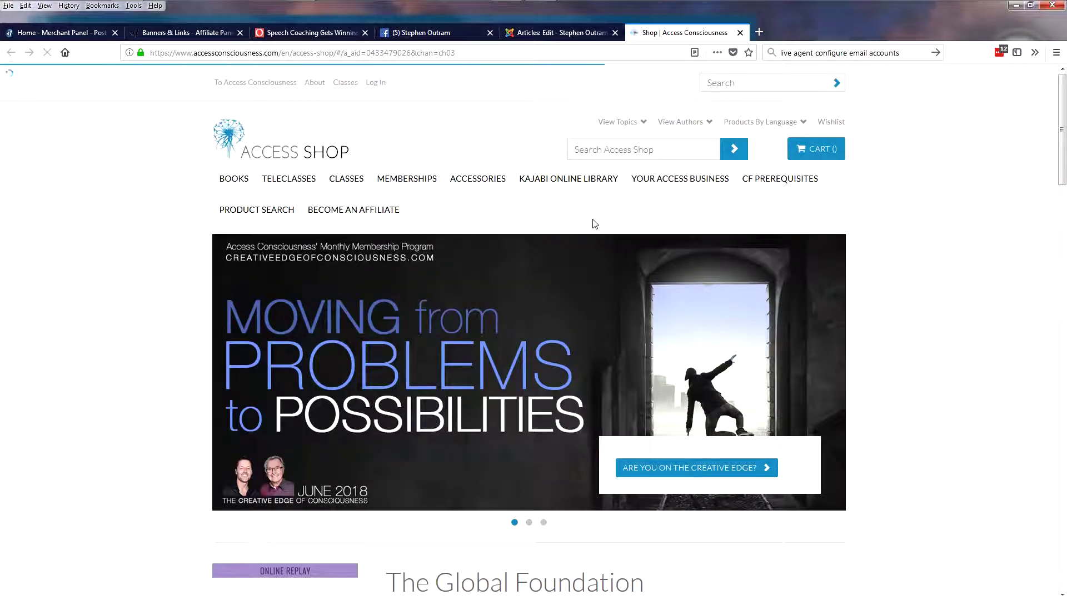
left_click(740, 33)
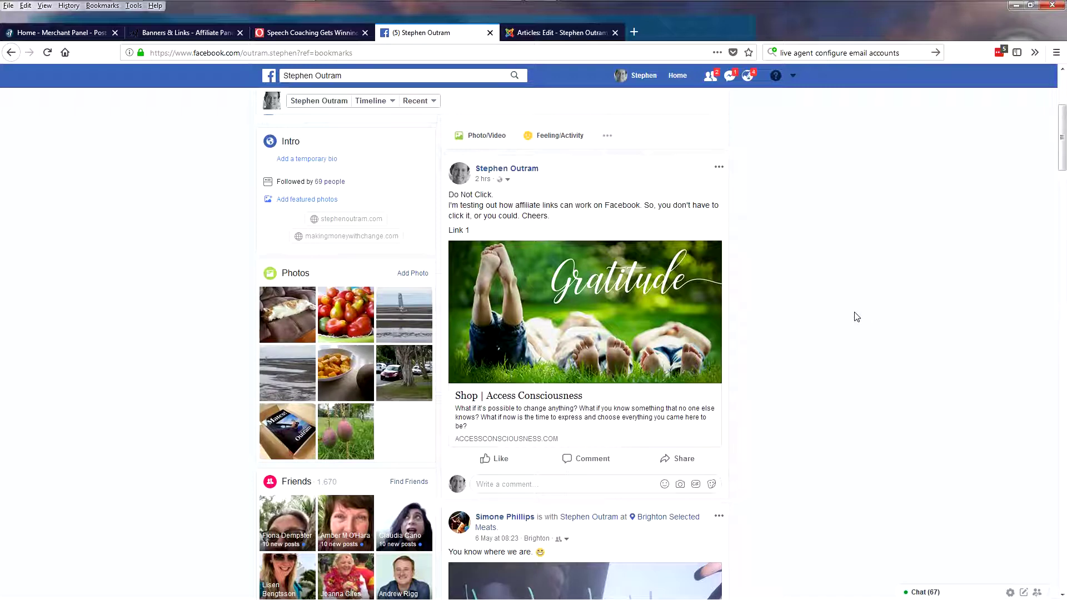
Open the Channel stats report: Facebook 3, Email Campaign 3, stephenoutram.com 4 clicks, total 86
left_click(188, 33)
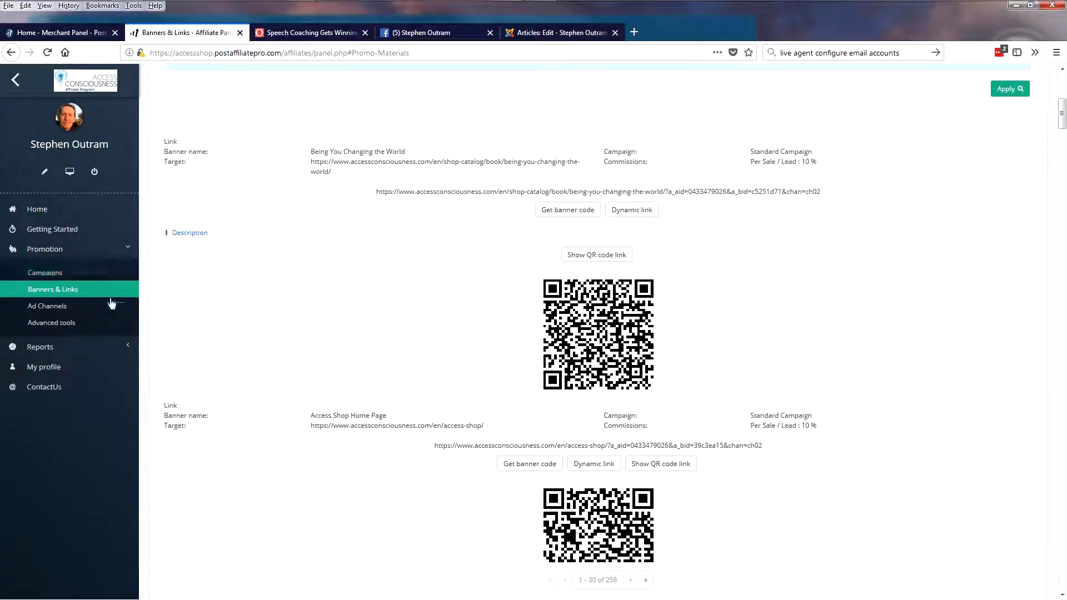
left_click(50, 350)
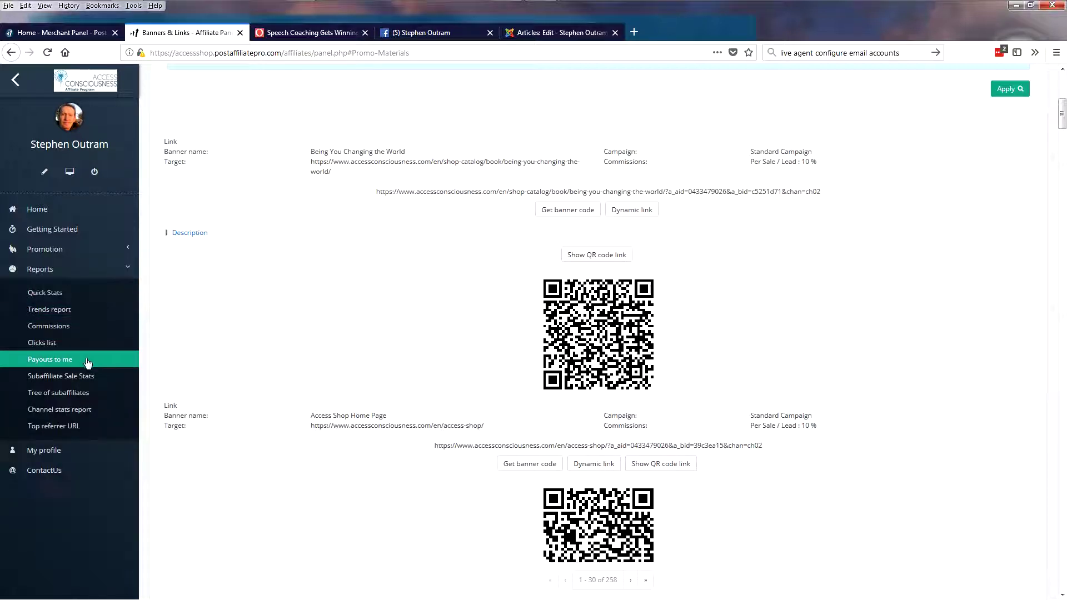
left_click(70, 411)
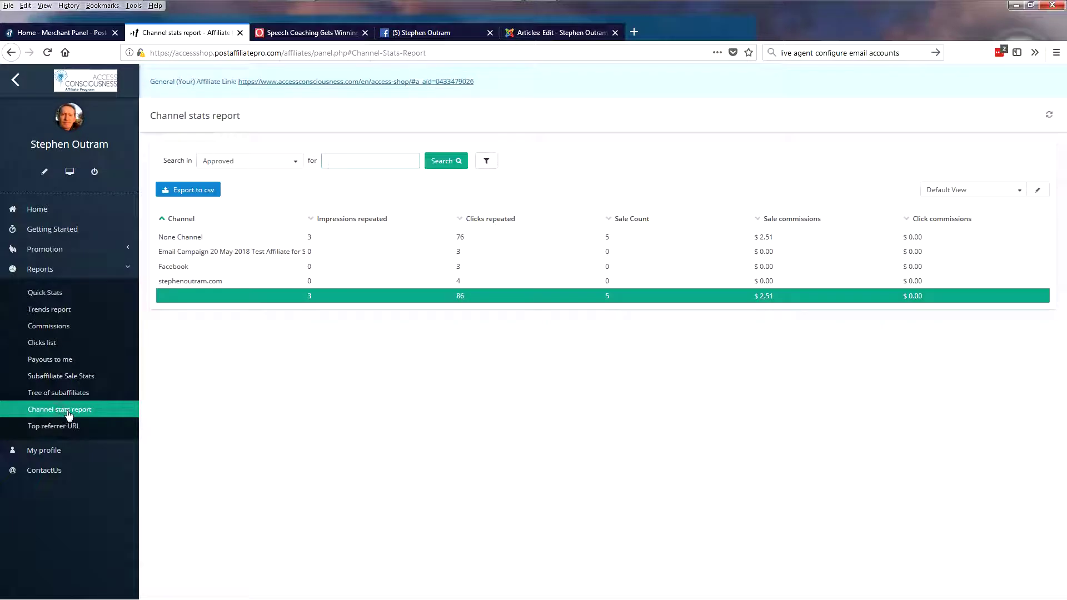